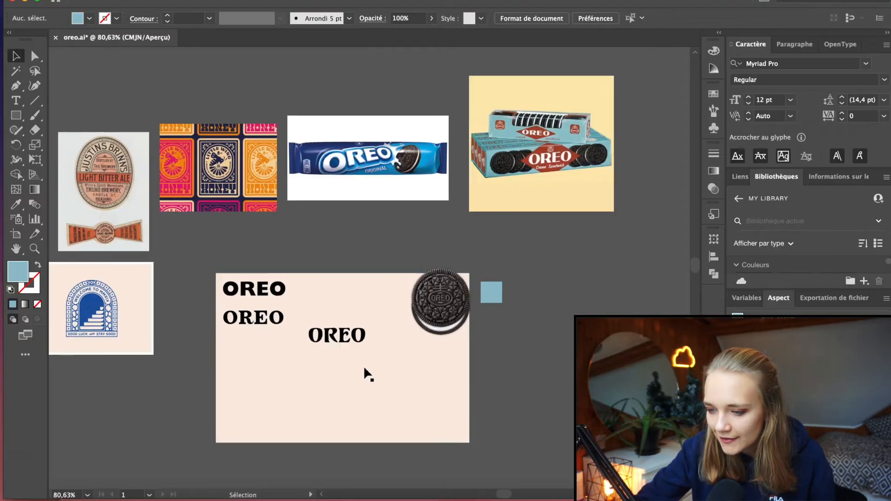
# Check the typeface and size of the decorative OREO wordmark in the middle of the artboard
pyautogui.scroll(3, 363, 366)
pyautogui.moveTo(338, 265); pyautogui.dragTo(339, 286)
pyautogui.doubleClick(349, 297)
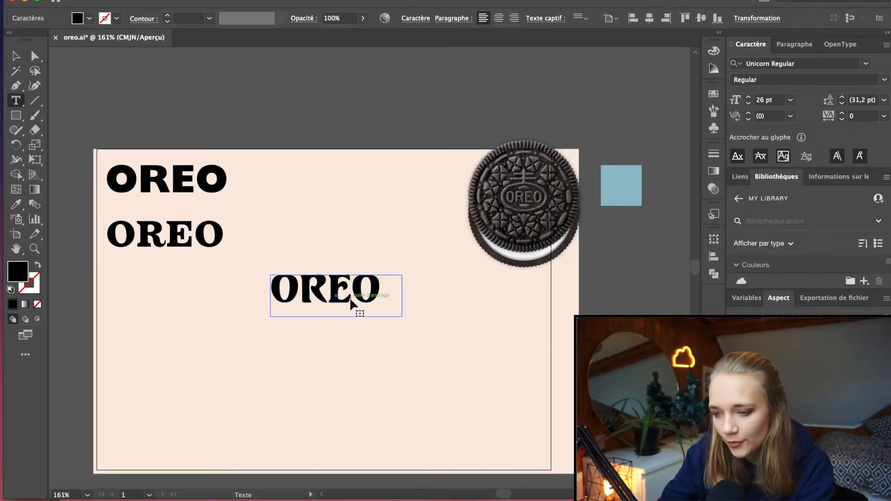
pyautogui.hotkey('ctrl', 'a')
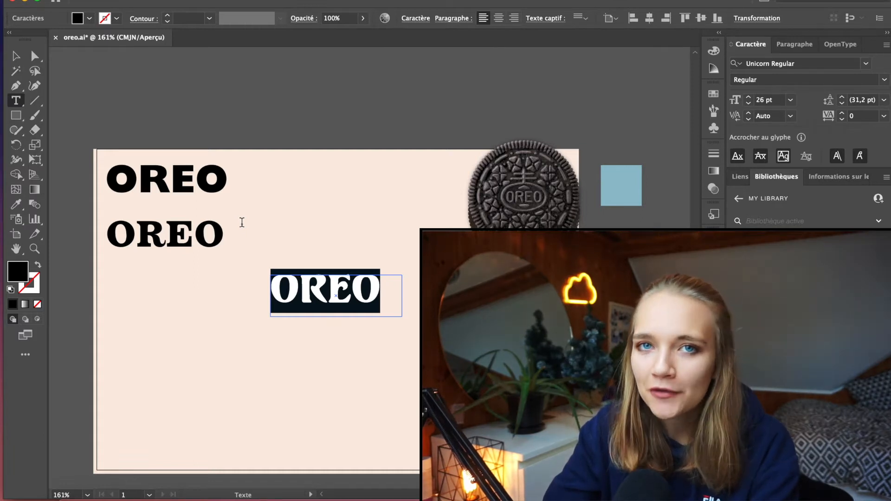
pyautogui.click(14, 56)
pyautogui.click(265, 92)
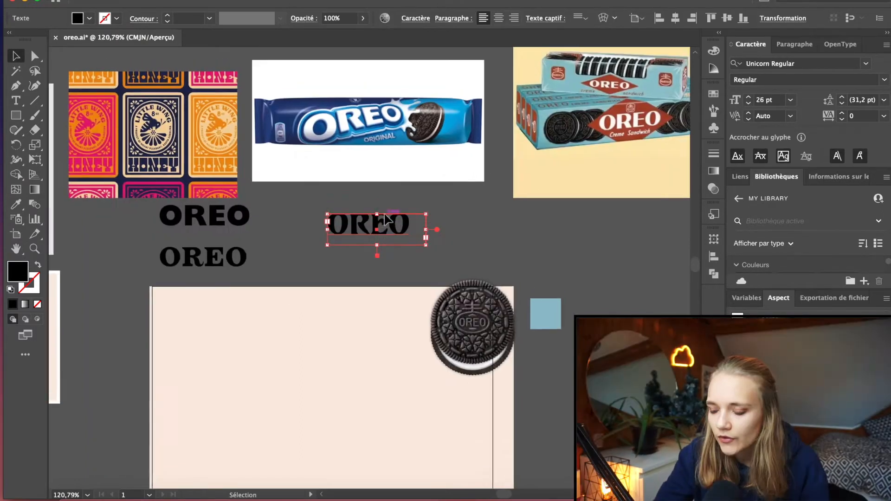
# Compare the Unicorn OREO wordmark with the reference packaging and place it back on the beige artboard
pyautogui.scroll(2, 383, 213)
pyautogui.scroll(5, 383, 212)
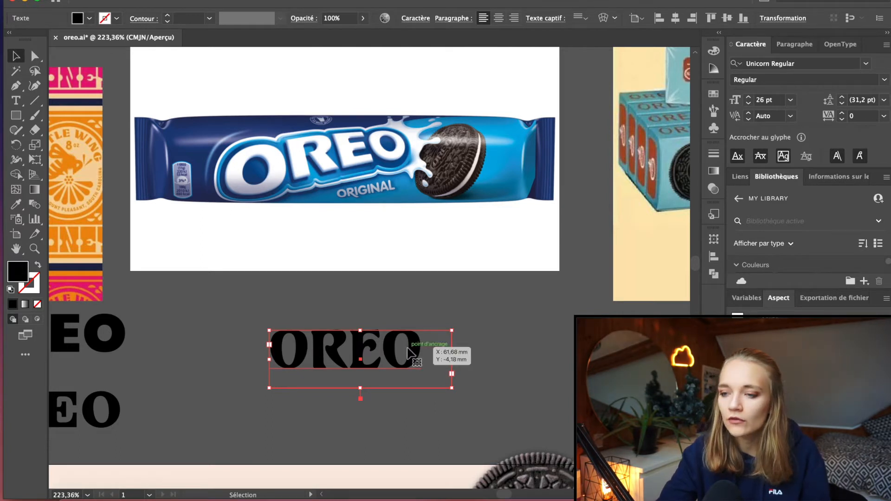
pyautogui.scroll(-2, 408, 349)
pyautogui.scroll(-3, 408, 349)
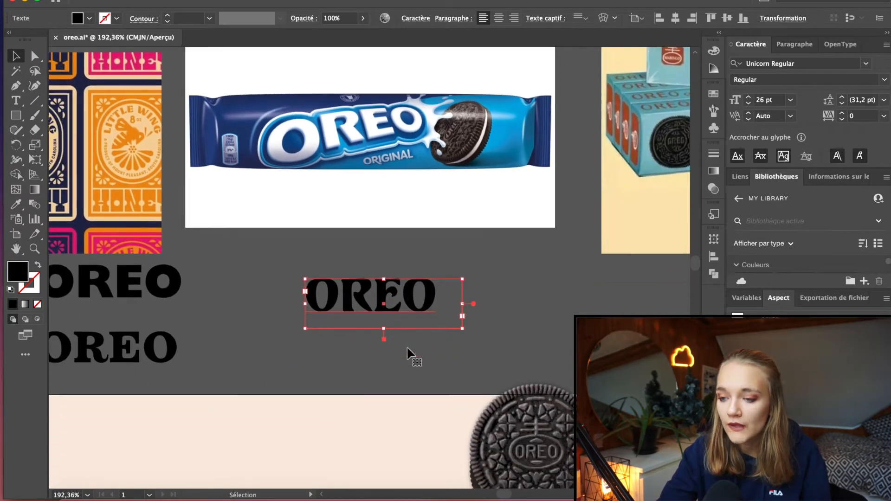
pyautogui.scroll(-4, 408, 349)
pyautogui.moveTo(440, 222); pyautogui.dragTo(343, 417)
# Give the Unicorn OREO lettering a beige stroke matching the artboard, 0.5 pt thick
pyautogui.doubleClick(369, 324)
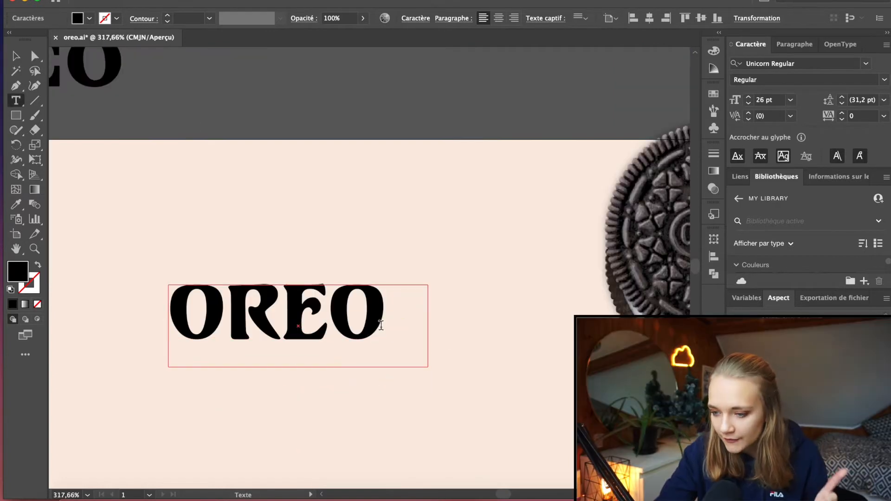
pyautogui.moveTo(381, 325); pyautogui.dragTo(191, 250)
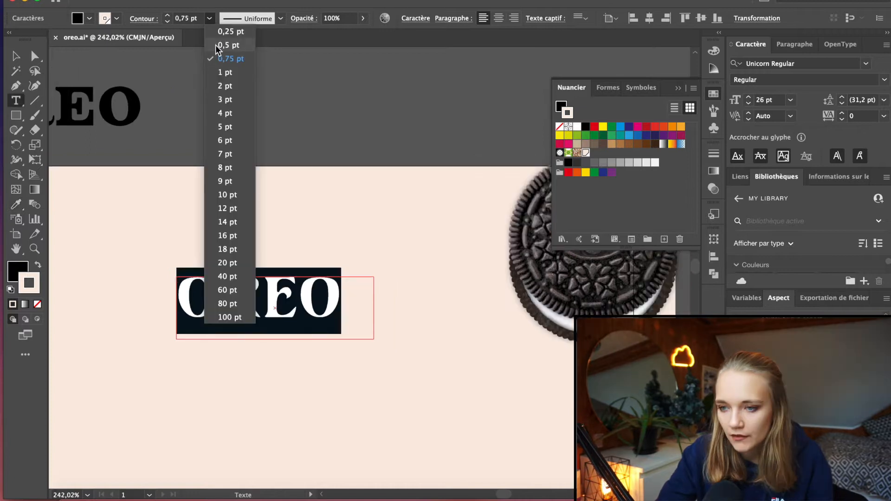
pyautogui.click(223, 45)
pyautogui.press('Escape')
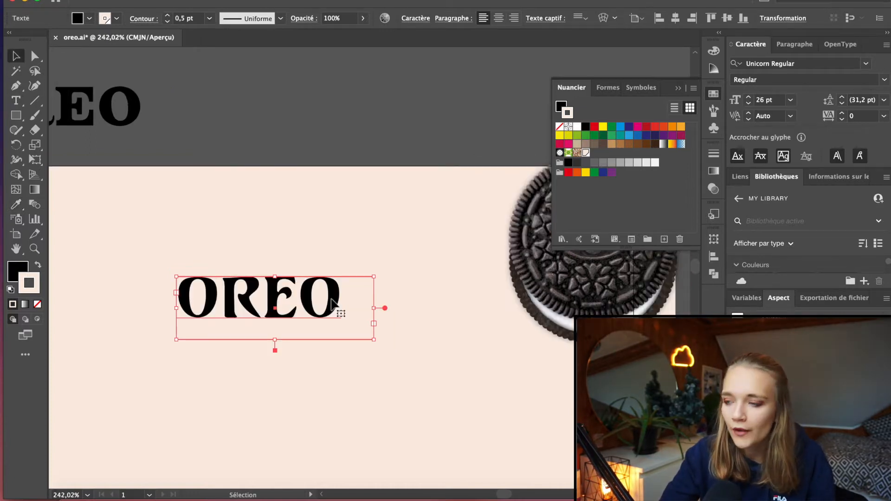
# Apply a Transform effect to the OREO text with 2 copies and a horizontal shift of -0.3528 mm
pyautogui.click(285, 0)
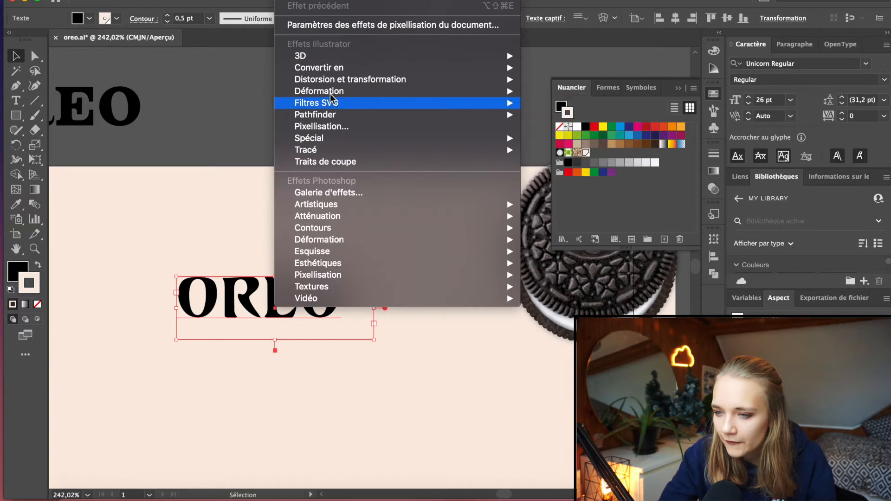
pyautogui.moveTo(350, 80)
pyautogui.click(562, 139)
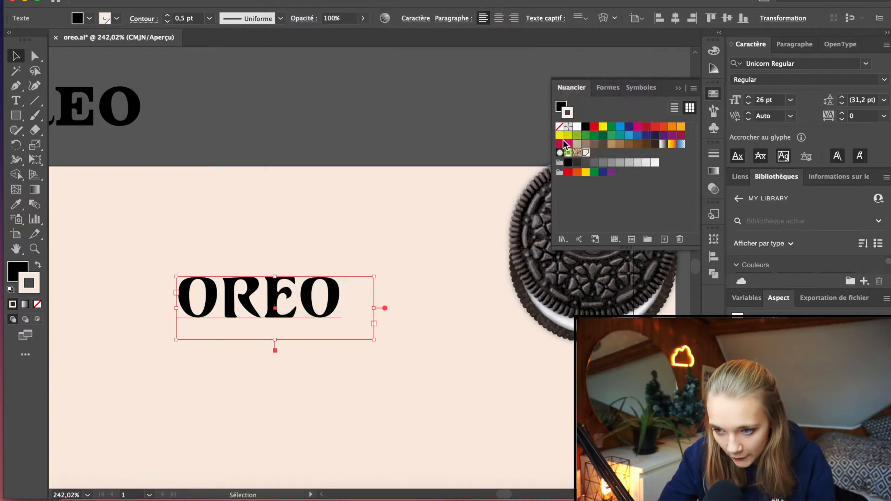
pyautogui.click(731, 349)
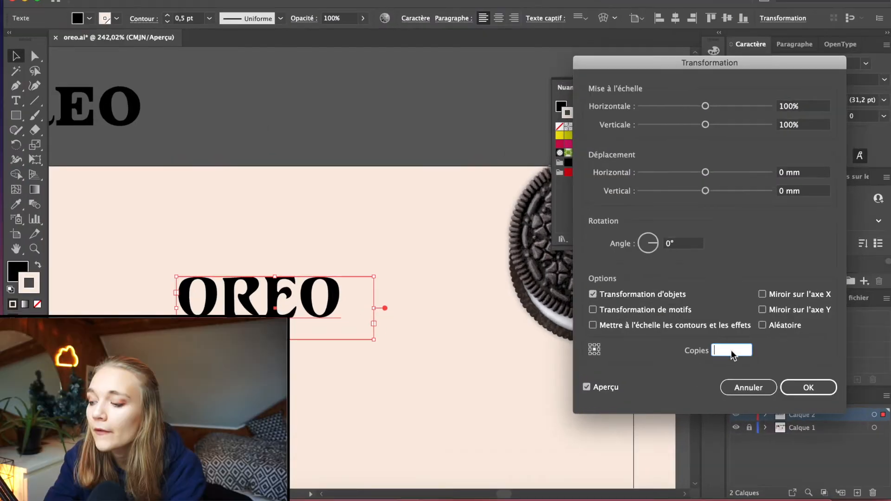
pyautogui.write('2')
pyautogui.moveTo(705, 172); pyautogui.dragTo(701, 172)
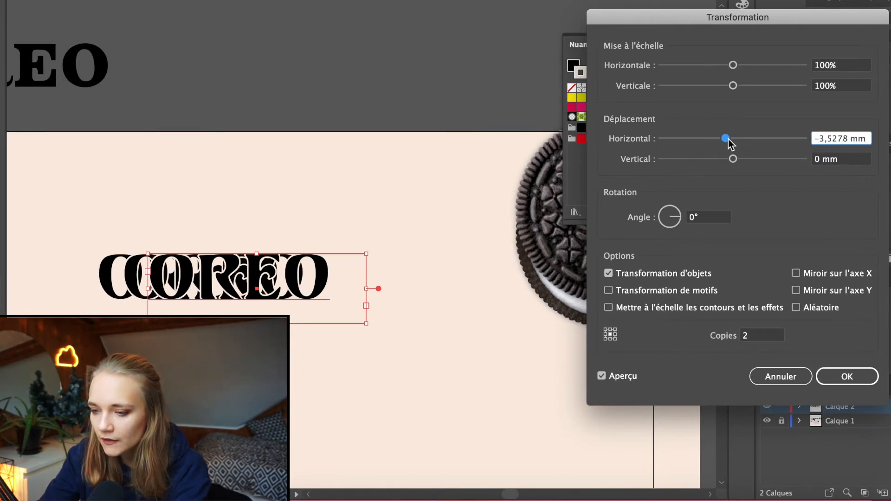
pyautogui.moveTo(728, 139); pyautogui.dragTo(730, 138)
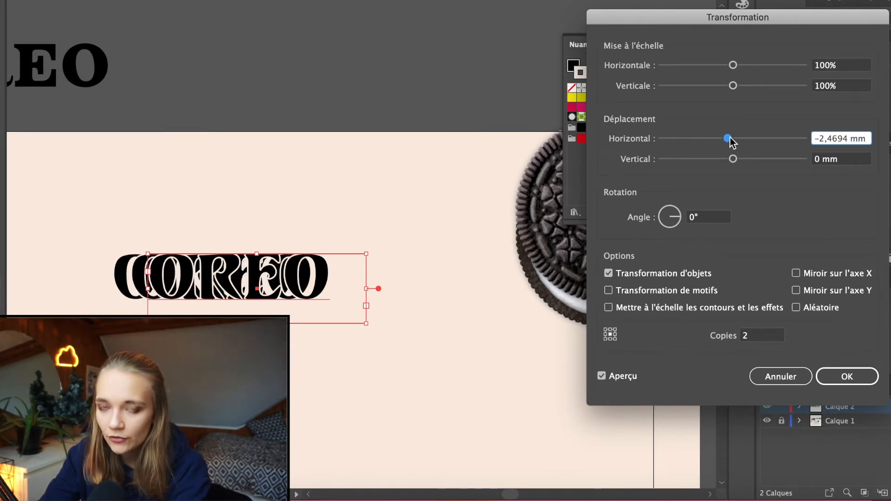
pyautogui.moveTo(729, 139); pyautogui.dragTo(733, 138)
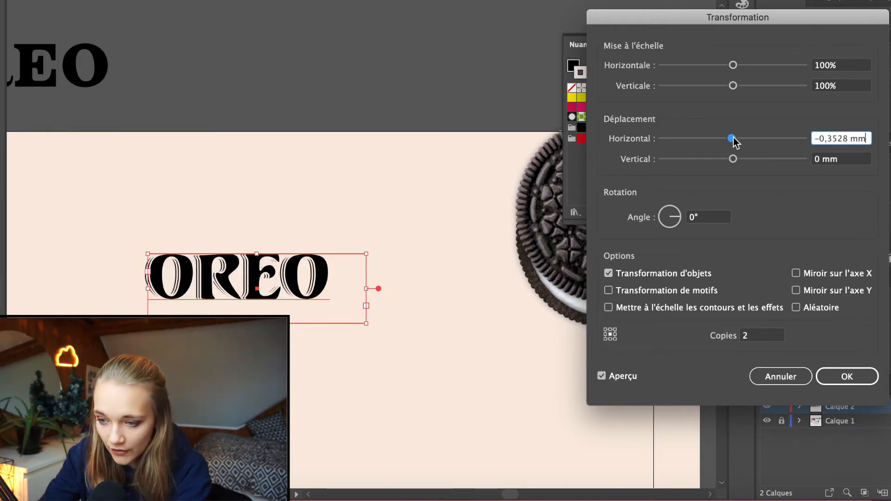
pyautogui.press('Return')
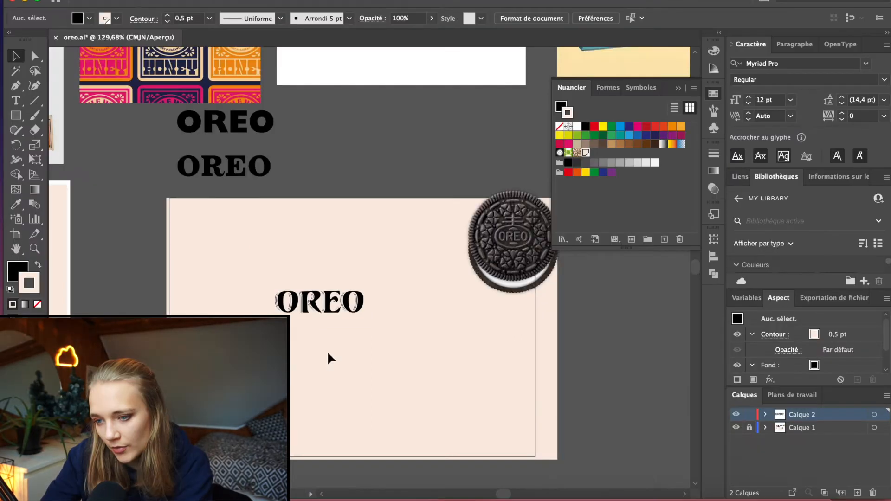
# Reopen the Transform effect of the OREO text to review its settings
pyautogui.scroll(3, 328, 357)
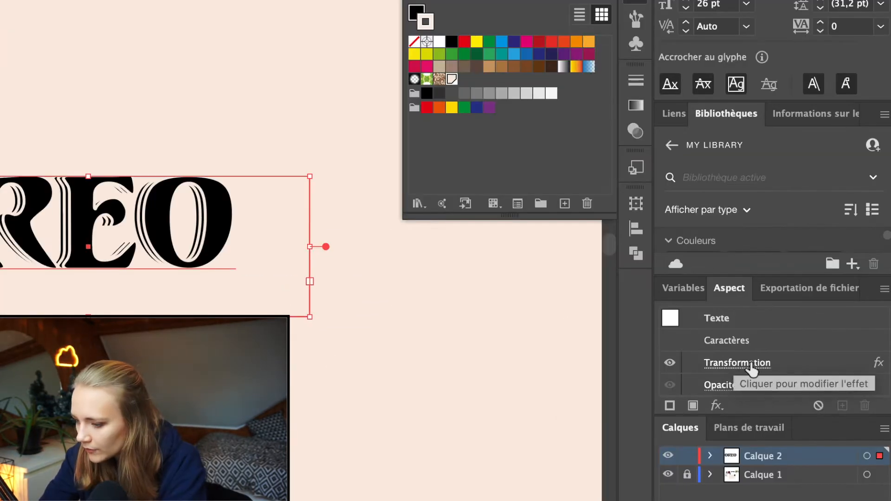
pyautogui.click(737, 364)
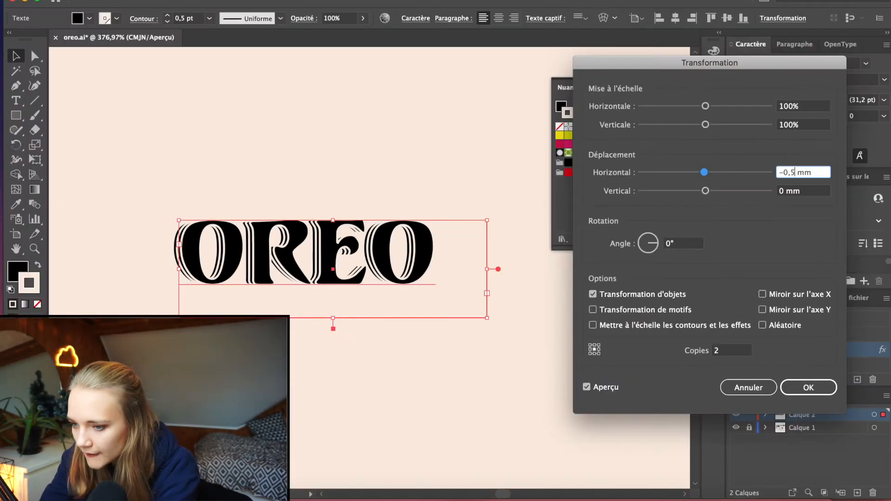
pyautogui.press('Return')
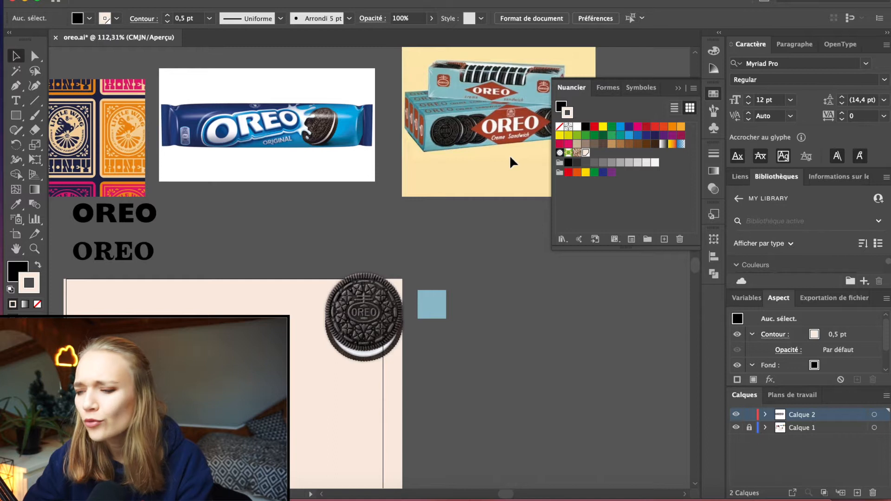
# Frame the OREO wordmark with concentric black ellipses, including a 2 pt ring, and copy the wordmark below the oval badge
pyautogui.scroll(5, 186, 371)
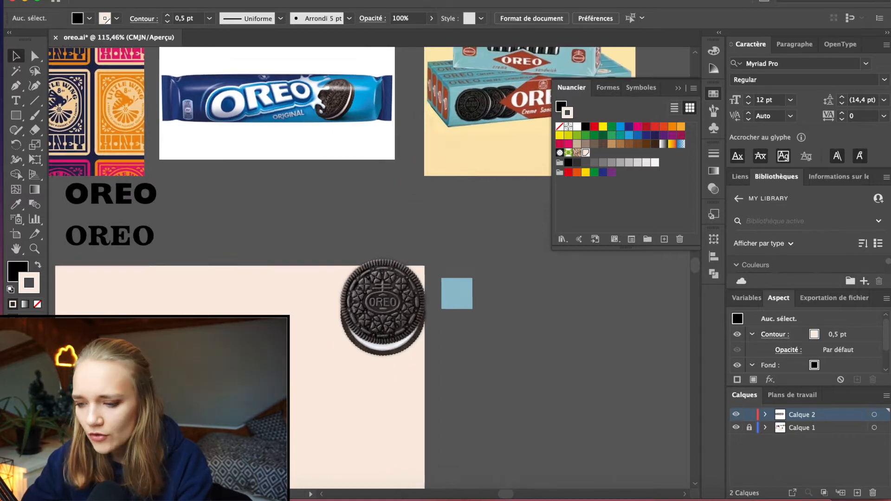
pyautogui.scroll(-2, 186, 371)
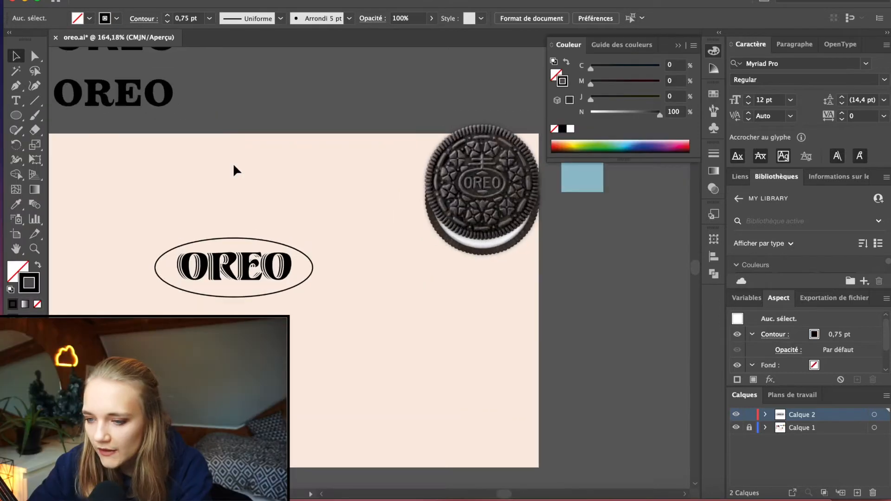
pyautogui.scroll(3, 233, 167)
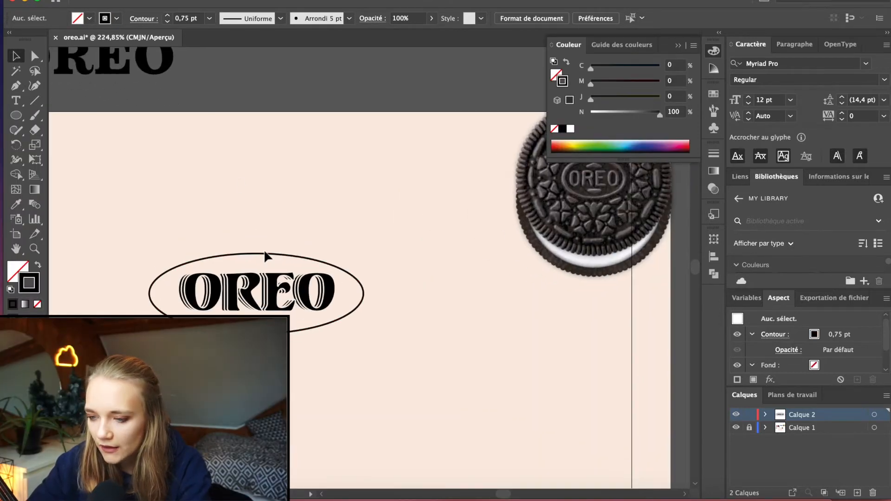
pyautogui.click(265, 255)
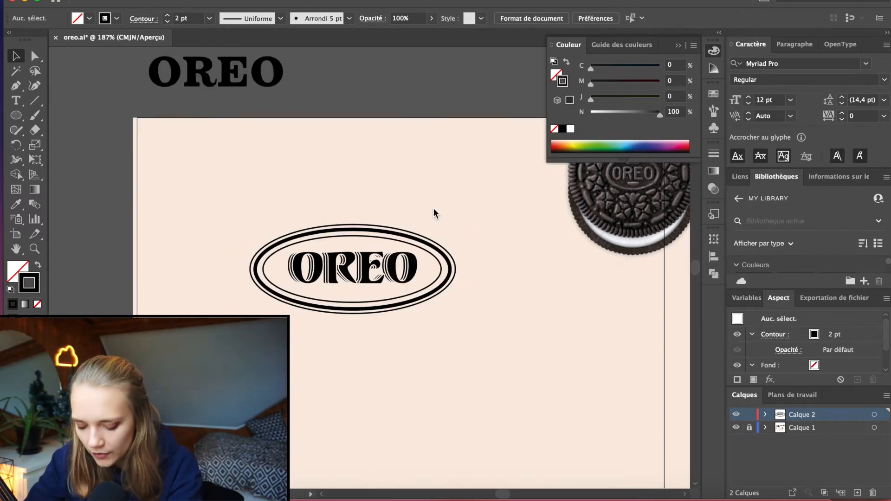
pyautogui.moveTo(294, 150); pyautogui.dragTo(294, 272)
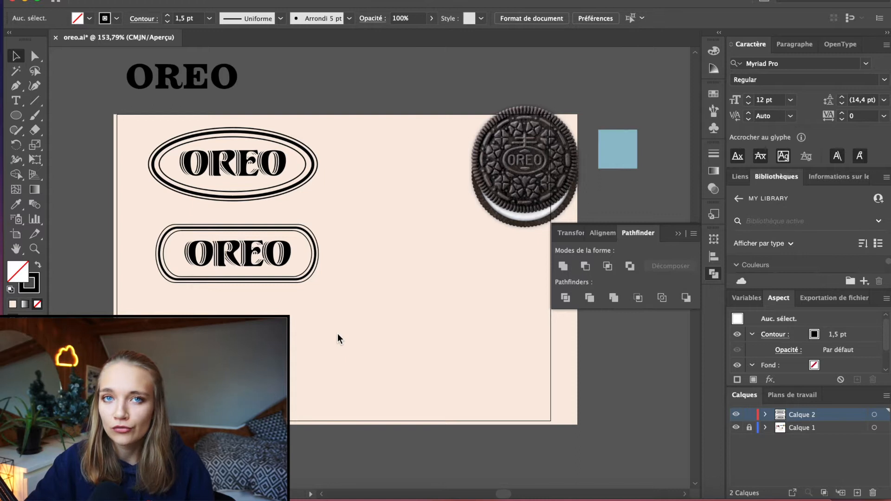
# Study the modern and vintage Oreo packaging references above the artboard
pyautogui.scroll(-2, 336, 332)
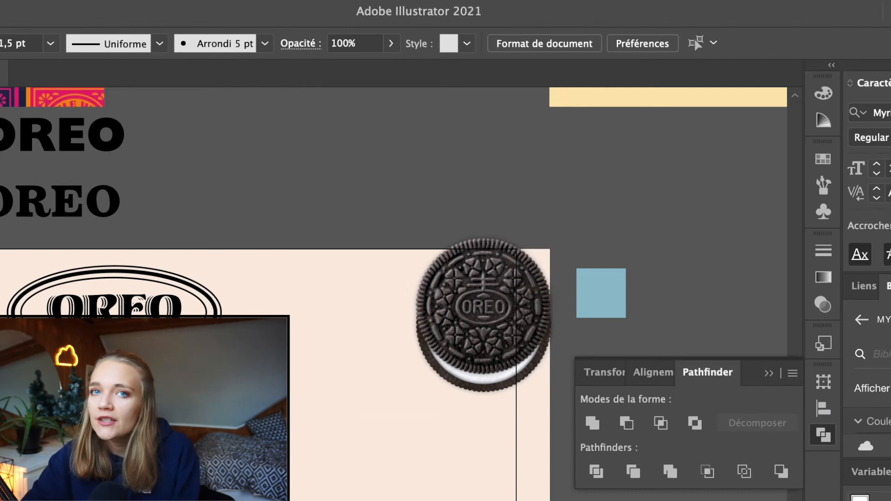
pyautogui.scroll(5, 241, 237)
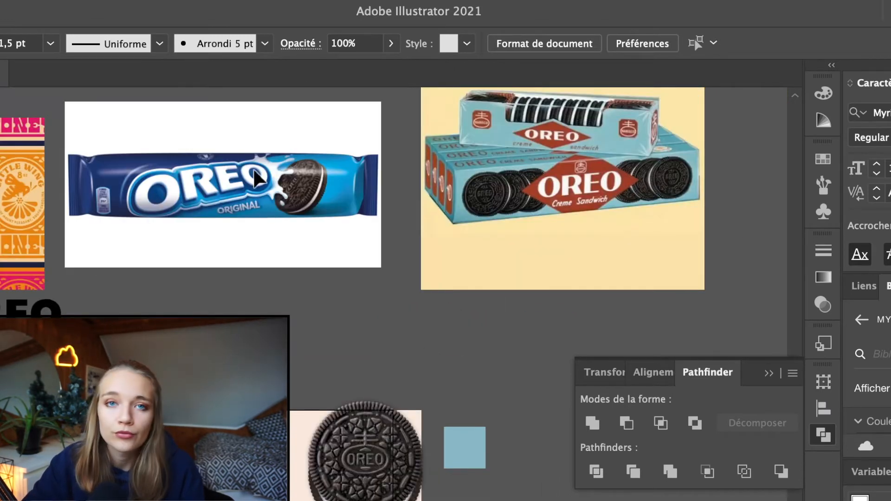
pyautogui.scroll(5, 253, 171)
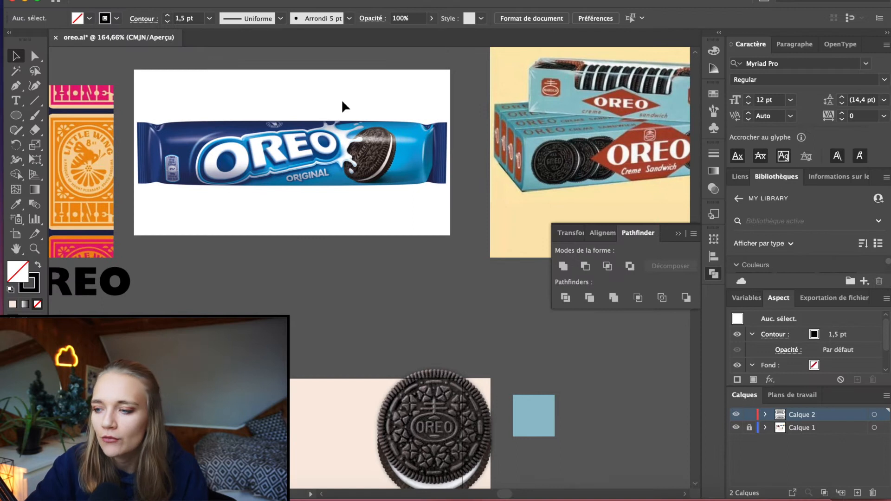
pyautogui.scroll(-2, 253, 171)
pyautogui.hscroll(3, 341, 99)
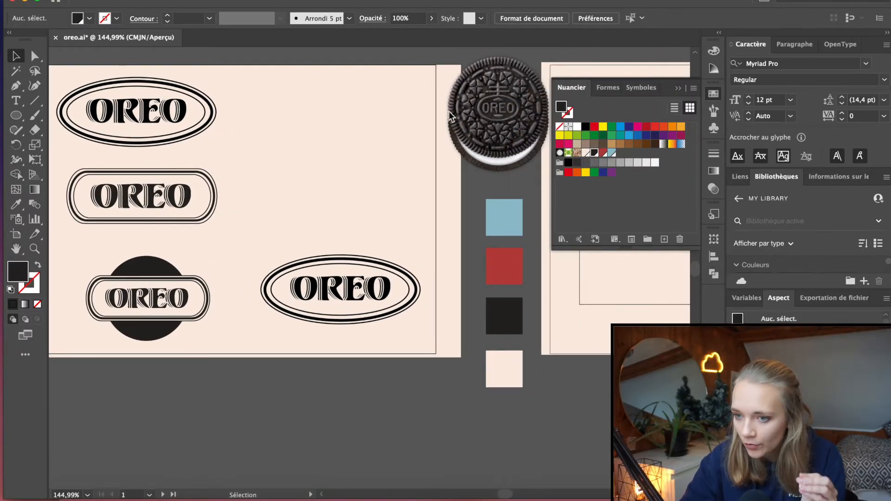
# Review the red label layout on the second artboard and the OREO badge variants on the first
pyautogui.scroll(5, 449, 111)
pyautogui.hscroll(3, 449, 111)
pyautogui.scroll(-5, 454, 130)
pyautogui.hscroll(2, 454, 130)
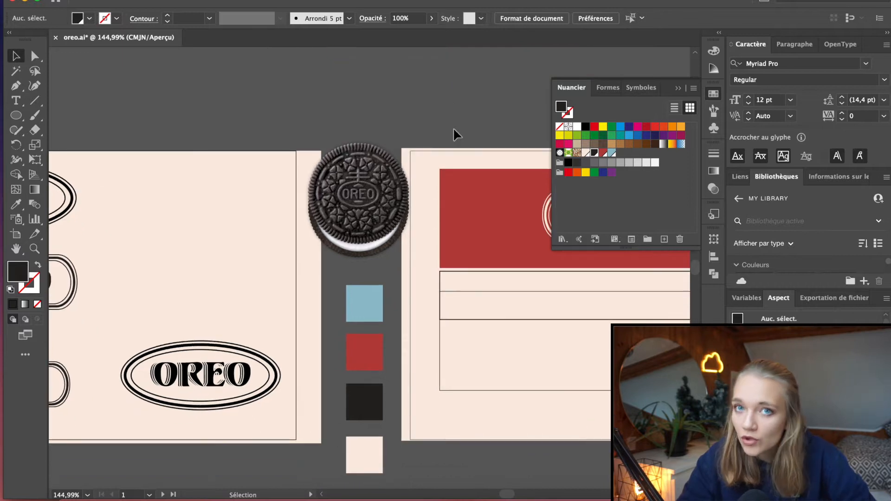
pyautogui.hscroll(4, 454, 129)
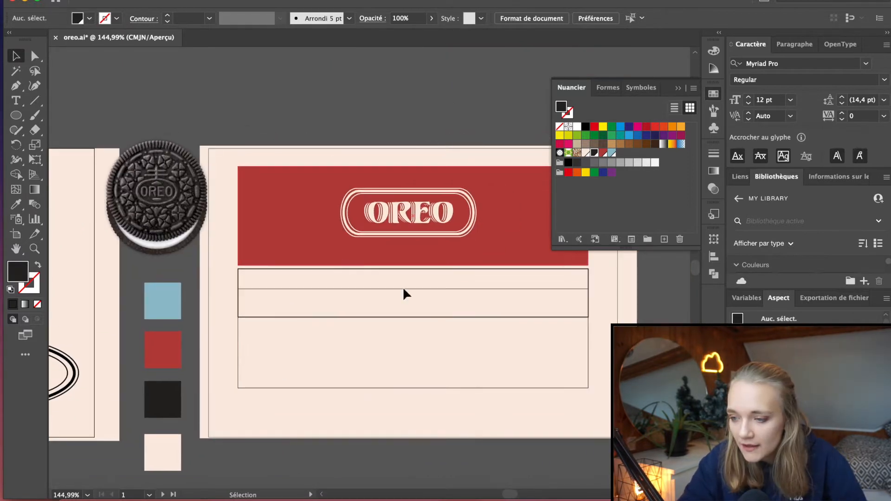
pyautogui.hscroll(-8, 363, 176)
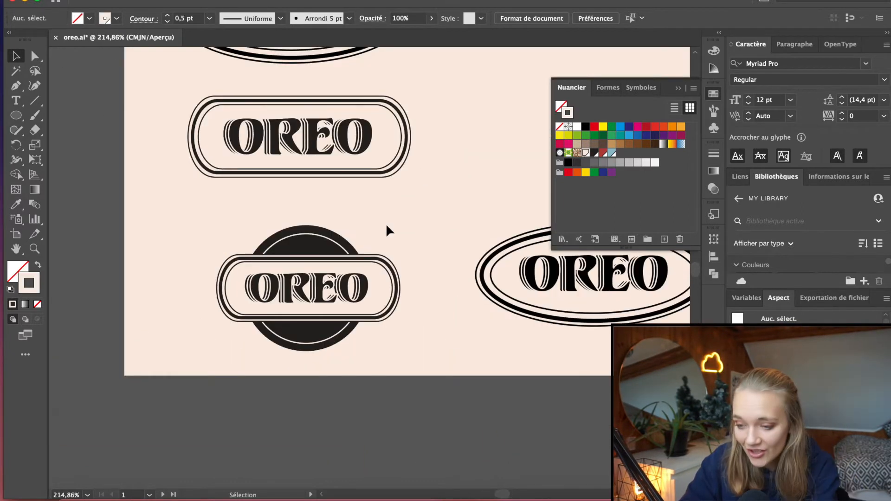
pyautogui.scroll(-3, 386, 226)
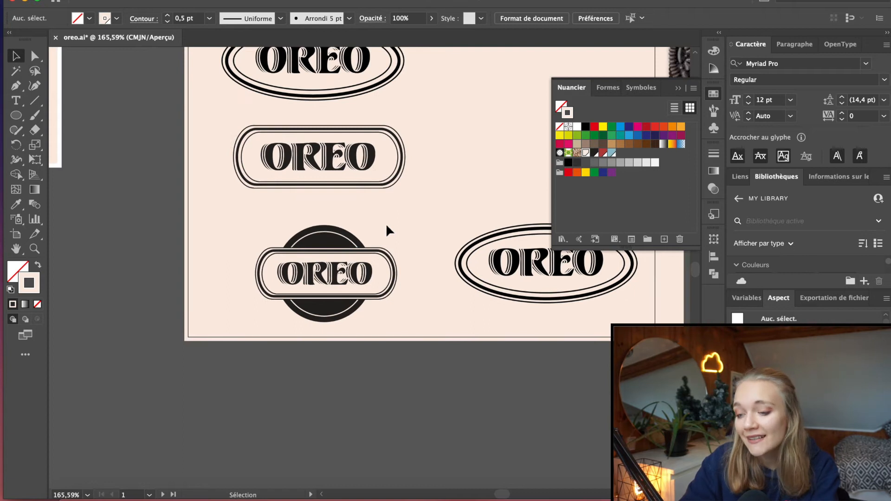
# Examine the embossed pattern and ridged edge of the Oreo cookie picture
pyautogui.hscroll(2, 386, 224)
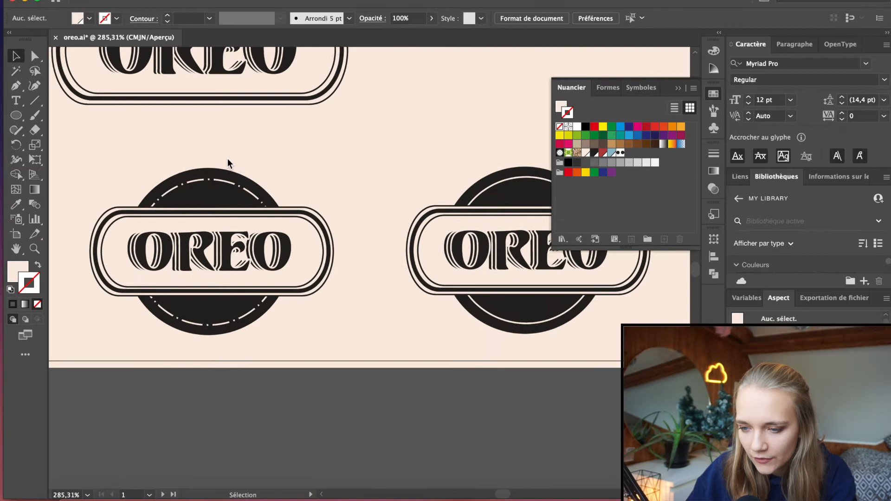
pyautogui.hscroll(3, 227, 158)
pyautogui.moveTo(170, 284); pyautogui.dragTo(66, 198)
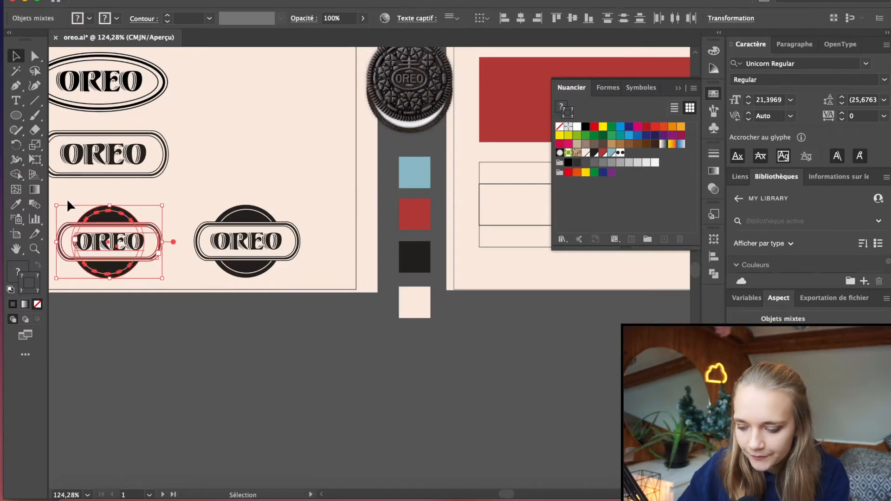
pyautogui.hscroll(5, 66, 199)
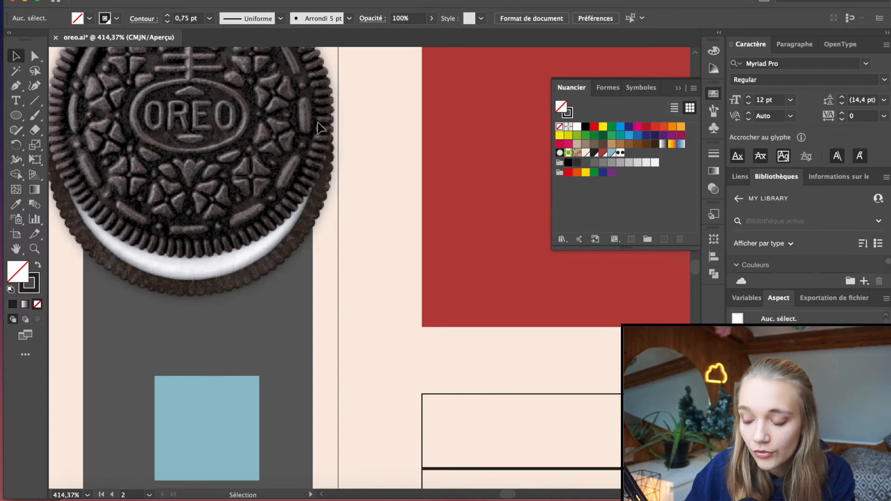
pyautogui.scroll(-3, 318, 110)
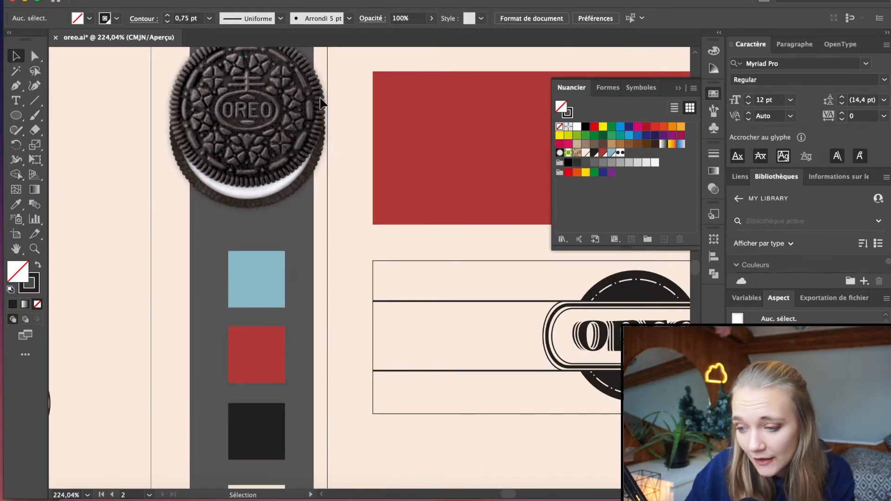
pyautogui.scroll(-2, 322, 102)
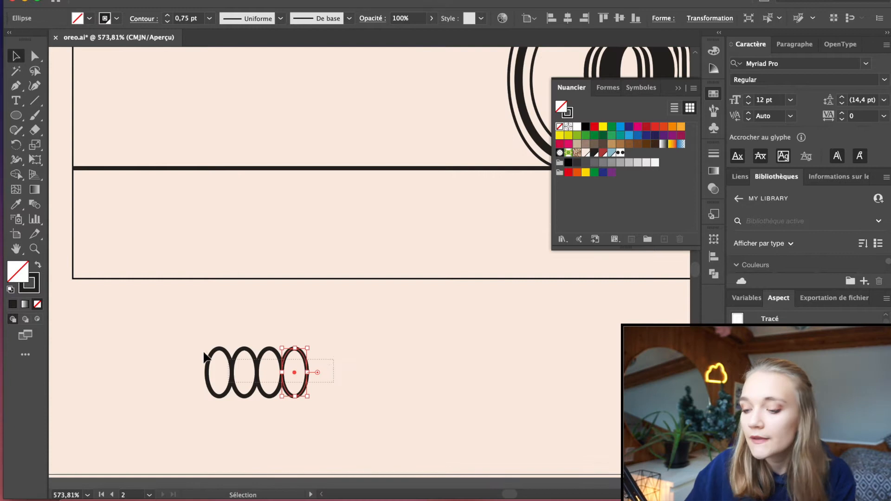
# Save the row of four touching ellipses below the label as a new pattern brush
pyautogui.moveTo(205, 357); pyautogui.dragTo(189, 349)
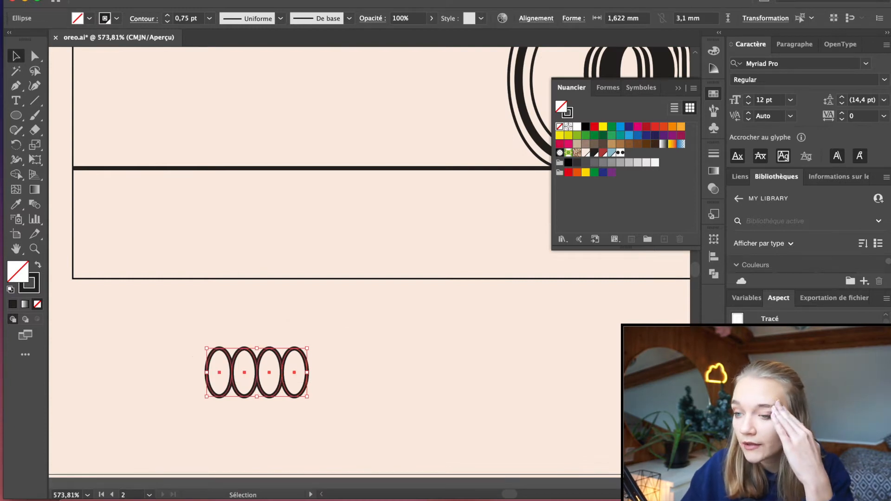
pyautogui.click(287, 0)
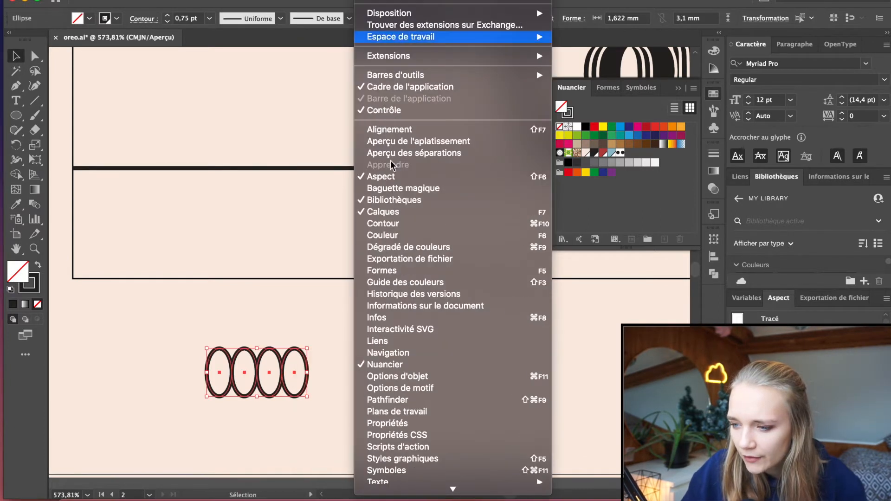
pyautogui.click(399, 285)
pyautogui.moveTo(287, 357); pyautogui.dragTo(621, 194)
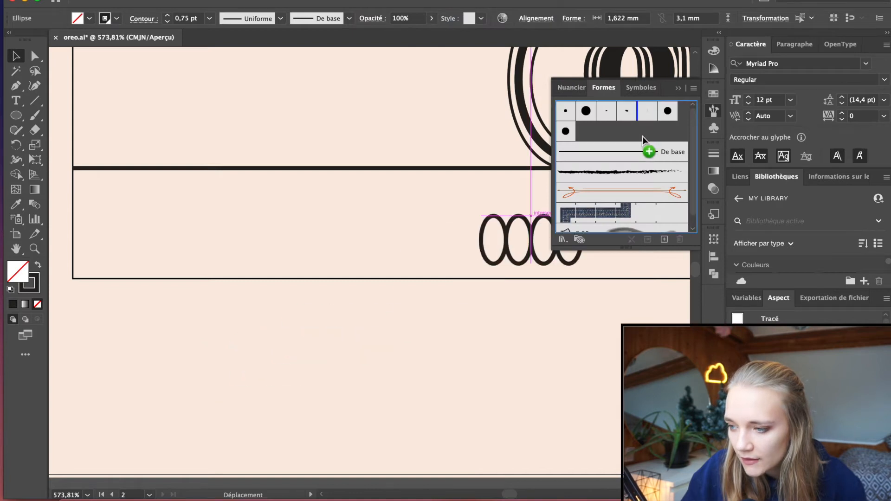
pyautogui.moveTo(644, 139); pyautogui.dragTo(645, 140)
pyautogui.click(413, 296)
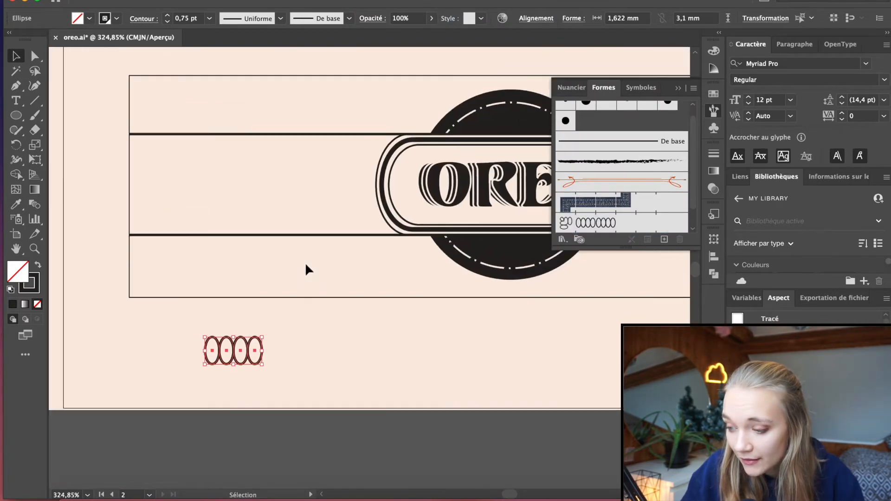
# Line the inside of the label's outer frame with the ellipse pattern brush, using a frame copy and reducing the brush scale to about half
pyautogui.click(233, 140)
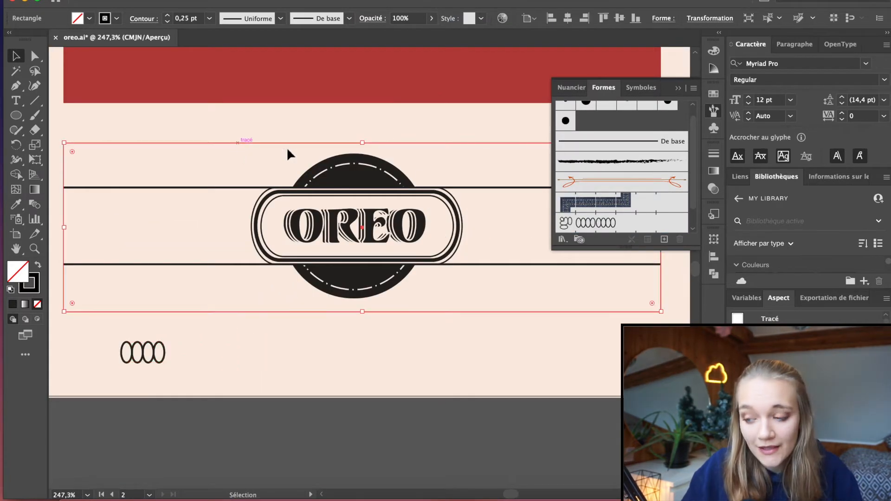
pyautogui.click(595, 228)
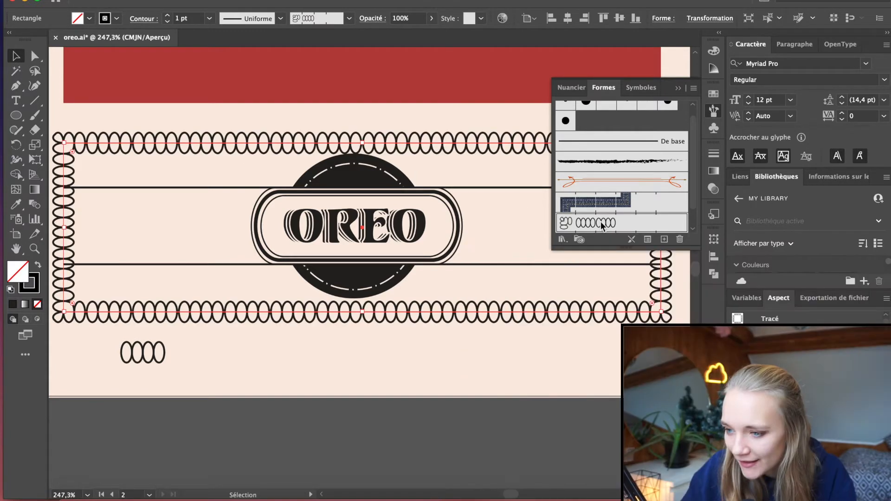
pyautogui.hotkey('ctrl', 'z')
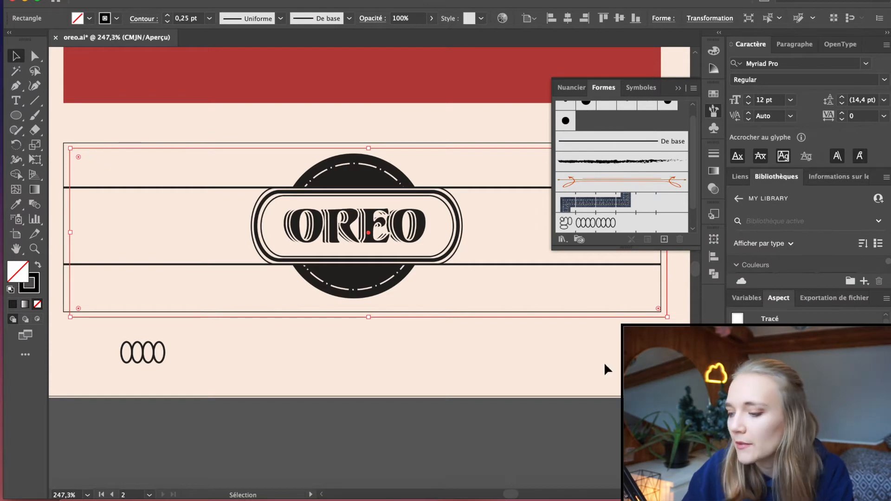
pyautogui.doubleClick(605, 224)
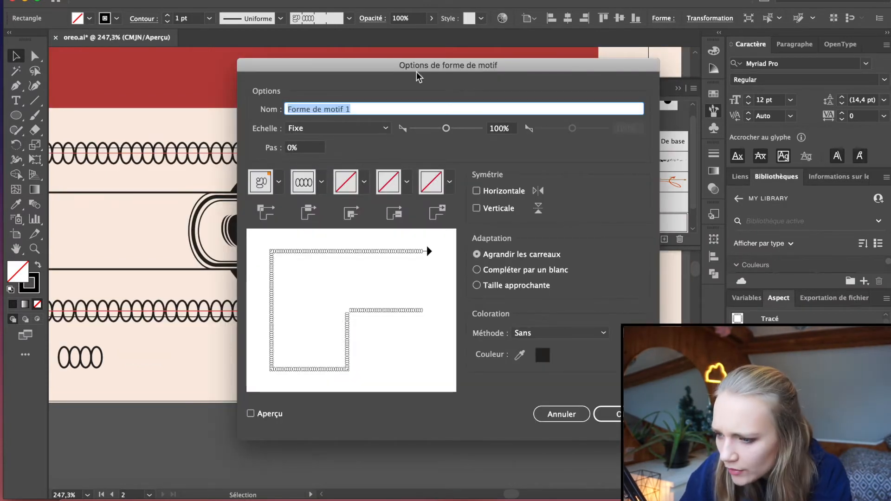
pyautogui.moveTo(446, 128); pyautogui.dragTo(444, 127)
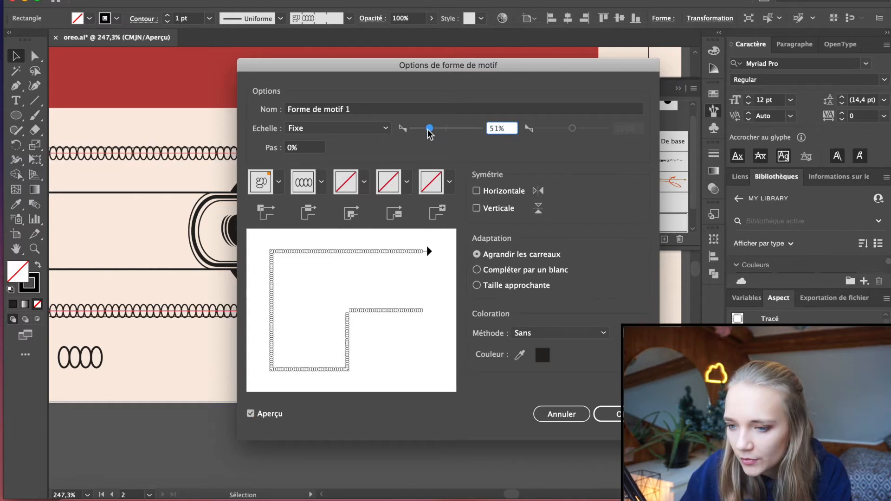
pyautogui.moveTo(426, 131); pyautogui.dragTo(423, 130)
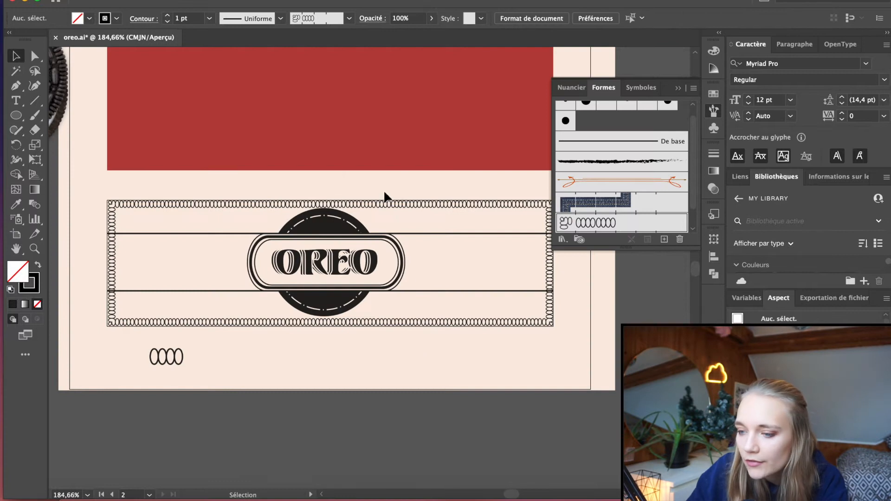
pyautogui.scroll(8, 384, 192)
pyautogui.click(324, 220)
pyautogui.scroll(5, 323, 220)
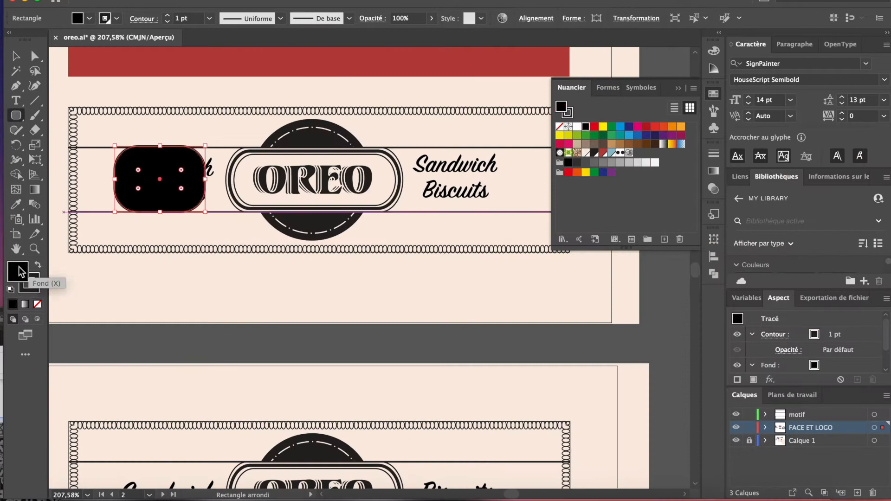
# Remove the fill from the rounded rectangle over the first Sandwich Biscuits text and fit it between the two horizontal lines
pyautogui.click(37, 304)
pyautogui.click(16, 55)
pyautogui.keyDown('shift'); pyautogui.click(214, 212); pyautogui.keyUp('shift')
pyautogui.keyDown('shift'); pyautogui.click(215, 148); pyautogui.keyUp('shift')
pyautogui.click(713, 273)
pyautogui.click(197, 135)
pyautogui.scroll(10, 152, 134)
pyautogui.click(181, 180)
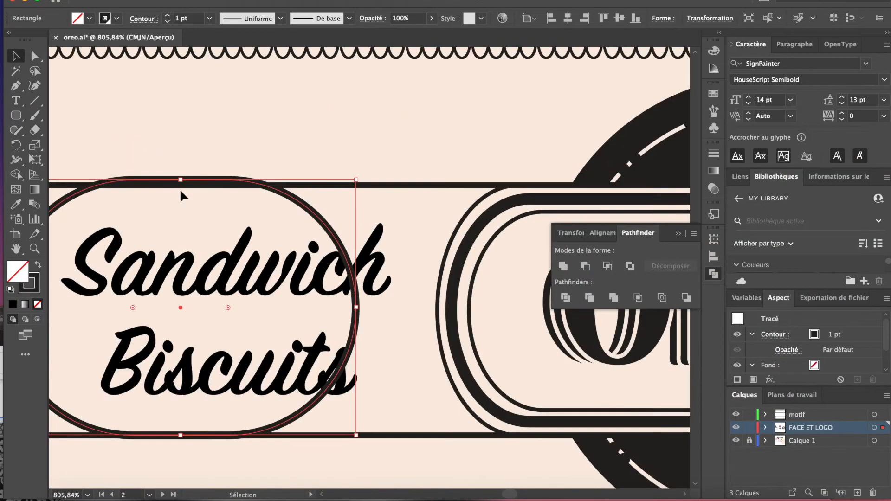
# Subtract a rectangle from the outline around the first Sandwich Biscuits text and delete the leftover edge, leaving an open arc at its outer end
pyautogui.scroll(-9, 202, 256)
pyautogui.click(15, 115)
pyautogui.moveTo(194, 223); pyautogui.dragTo(258, 327)
pyautogui.click(16, 55)
pyautogui.keyDown('shift'); pyautogui.click(142, 274); pyautogui.keyUp('shift')
pyautogui.click(585, 266)
pyautogui.click(35, 55)
pyautogui.press('Delete')
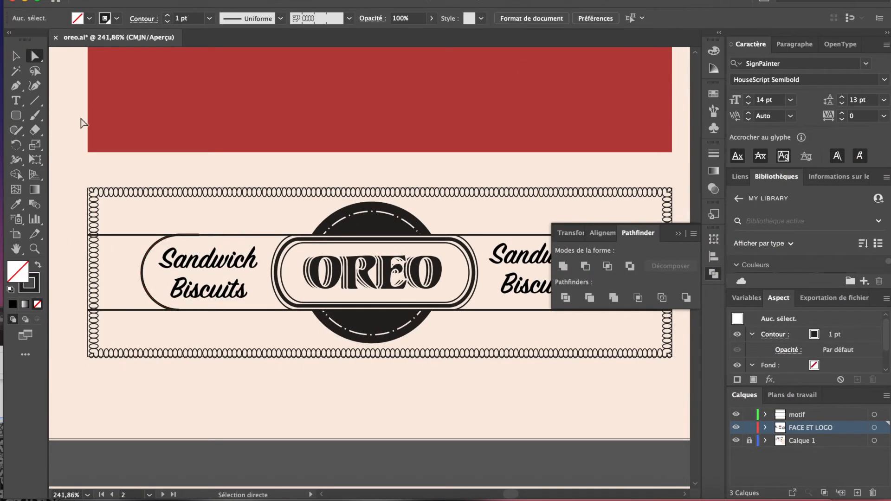
# Add a mirrored copy of the open arc beyond the second Sandwich Biscuits text on the opposite side of the badge
pyautogui.click(16, 55)
pyautogui.scroll(-5, 126, 147)
pyautogui.click(140, 205)
pyautogui.click(394, 286)
pyautogui.scroll(-4, 393, 286)
pyautogui.scroll(3, 392, 284)
pyautogui.moveTo(353, 230); pyautogui.dragTo(375, 230)
pyautogui.moveTo(200, 231); pyautogui.dragTo(179, 230)
pyautogui.moveTo(170, 213); pyautogui.dragTo(209, 213)
pyautogui.click(477, 139)
pyautogui.scroll(-2, 468, 135)
pyautogui.press('super+z')
pyautogui.press('super+z')
pyautogui.press('super+z')
# On the lower label copy, place Sandwich and Biscuits on opposite sides of the badge, with an open arc on each side of OREO
pyautogui.moveTo(358, 206); pyautogui.dragTo(430, 364)
pyautogui.click(17, 58)
pyautogui.doubleClick(374, 363)
pyautogui.click(16, 55)
pyautogui.click(420, 345)
pyautogui.moveTo(403, 369); pyautogui.dragTo(399, 369)
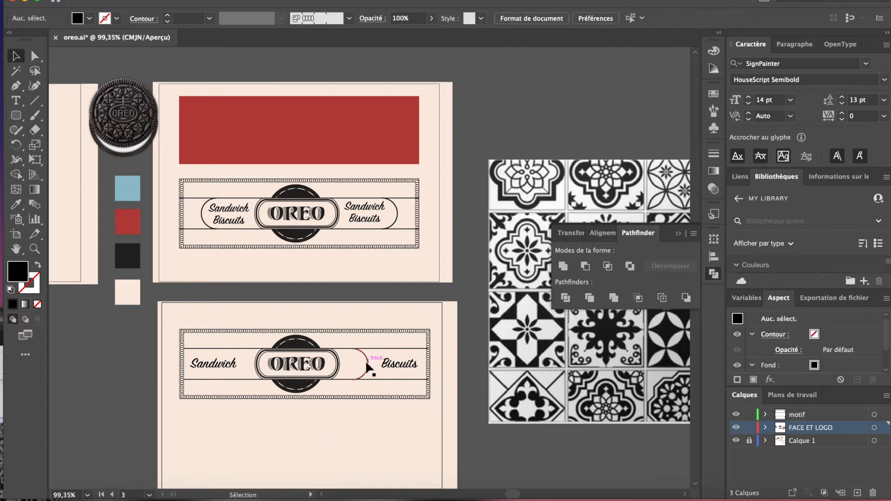
pyautogui.click(238, 330)
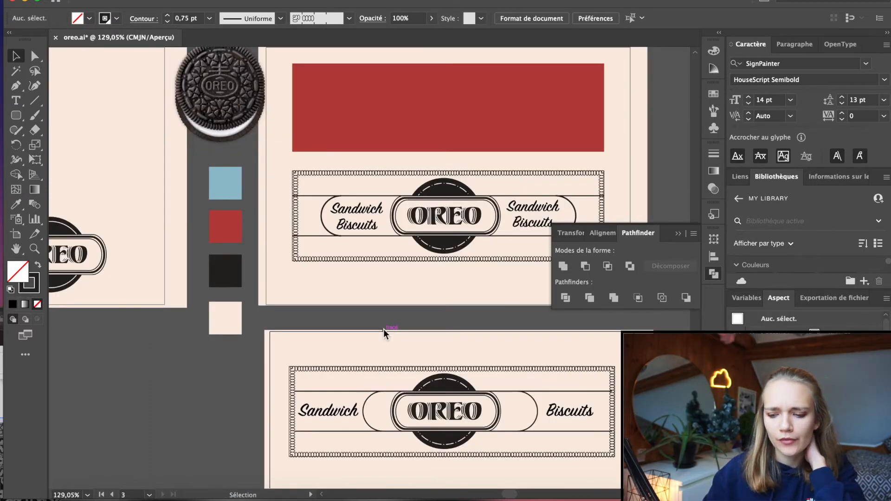
pyautogui.scroll(10, 384, 333)
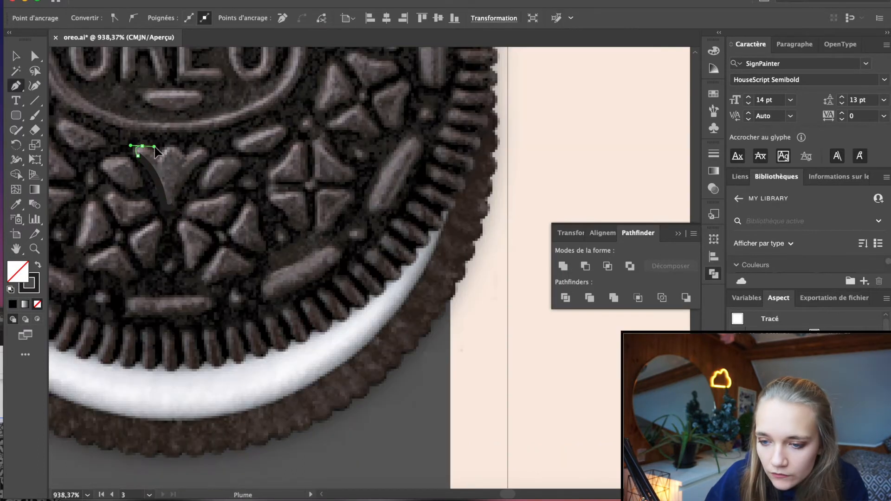
# Rotate the black leaf ornament into the badge's upper-left outer corner and reshape its anchor points to follow the curved outline
pyautogui.click(215, 155)
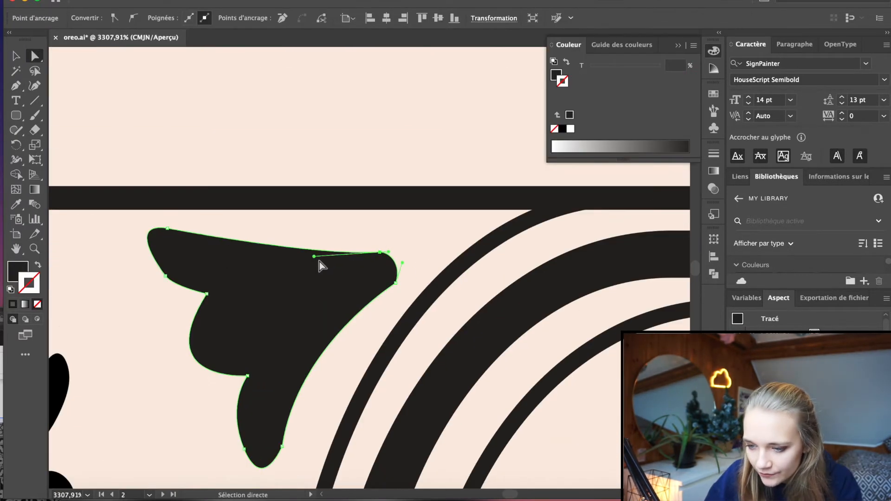
pyautogui.moveTo(314, 256); pyautogui.dragTo(312, 272)
pyautogui.moveTo(379, 251); pyautogui.dragTo(401, 250)
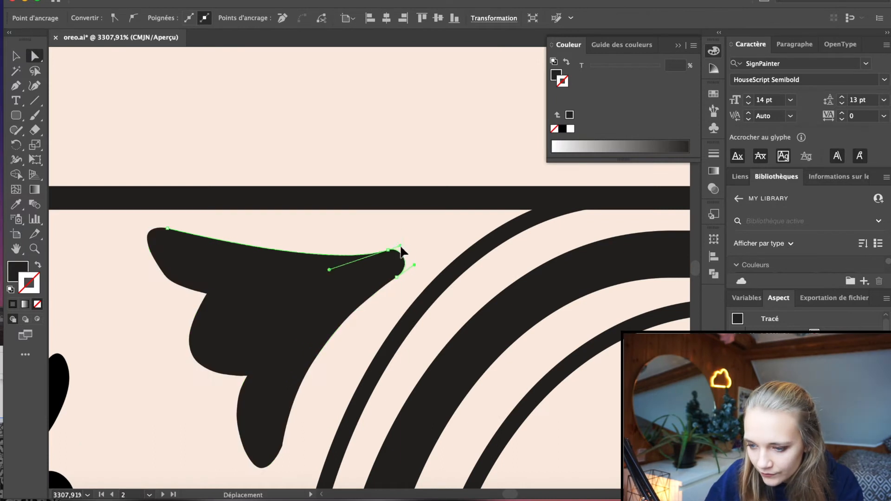
pyautogui.moveTo(319, 339); pyautogui.dragTo(329, 346)
pyautogui.moveTo(227, 237); pyautogui.dragTo(246, 245)
pyautogui.moveTo(187, 271); pyautogui.dragTo(180, 265)
pyautogui.scroll(-5, 346, 255)
# Place a mirrored copy of the leaf ornament in the badge's lower-left outer corner
pyautogui.press('v')
pyautogui.click(38, 264)
pyautogui.click(219, 83)
pyautogui.scroll(3, 279, 148)
pyautogui.moveTo(286, 136)
pyautogui.mouseDown()
pyautogui.moveTo(281, 264)
pyautogui.moveTo(291, 282)
pyautogui.moveTo(244, 279)
pyautogui.moveTo(251, 281)
pyautogui.mouseUp()
pyautogui.scroll(5, 304, 260)
pyautogui.scroll(-4, 244, 279)
pyautogui.scroll(4, 243, 274)
pyautogui.scroll(-8, 250, 281)
pyautogui.click(302, 399)
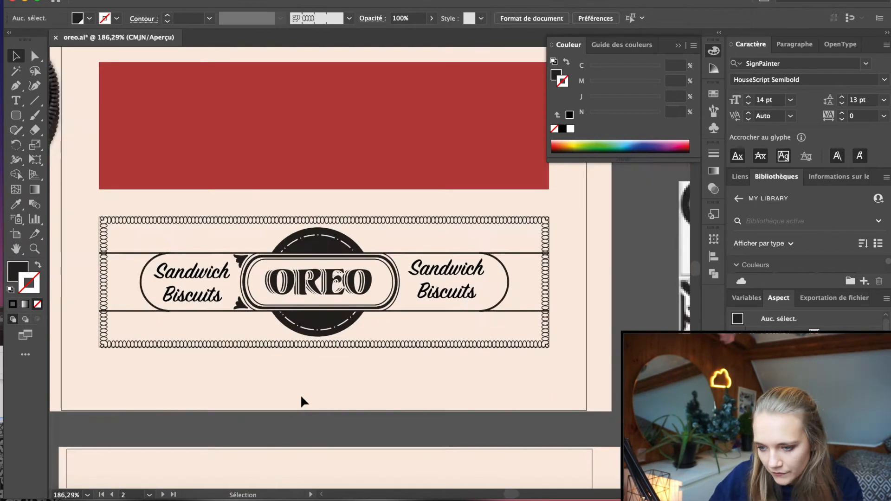
# Mirror the pair of leaf ornaments to the right-hand outer corners of the OREO badge
pyautogui.scroll(4, 241, 278)
pyautogui.click(278, 353)
pyautogui.keyDown('shift'); pyautogui.click(279, 422); pyautogui.keyUp('shift')
pyautogui.moveTo(487, 308); pyautogui.dragTo(465, 308)
pyautogui.click(445, 262)
pyautogui.scroll(-5, 444, 262)
pyautogui.scroll(-4, 449, 271)
# Copy the four leaf ornaments onto the corners of the OREO badge in the lower label
pyautogui.click(255, 159)
pyautogui.keyDown('shift'); pyautogui.click(254, 193); pyautogui.keyUp('shift')
pyautogui.keyDown('shift'); pyautogui.click(381, 193); pyautogui.keyUp('shift')
pyautogui.keyDown('shift'); pyautogui.click(381, 159); pyautogui.keyUp('shift')
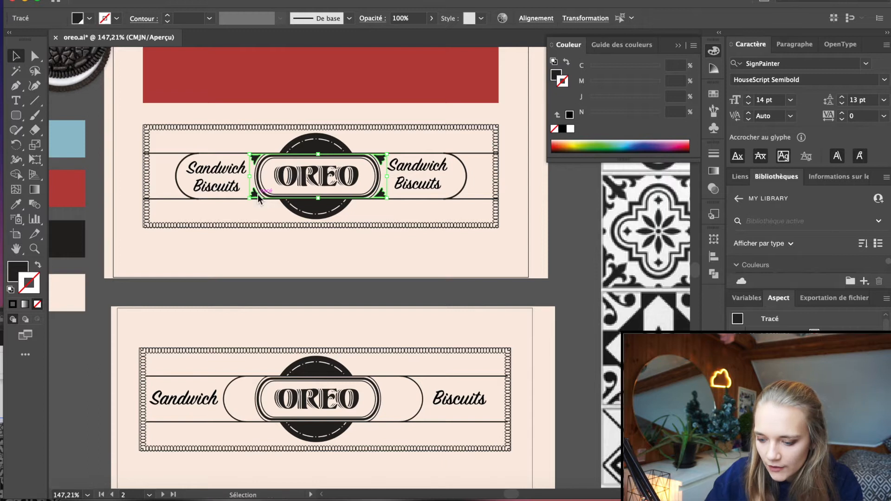
pyautogui.keyDown('alt'); pyautogui.moveTo(258, 197); pyautogui.dragTo(309, 288); pyautogui.keyUp('alt')
pyautogui.moveTo(430, 252); pyautogui.dragTo(379, 384)
pyautogui.click(413, 263)
# Trace the leaf and edge shapes from the upper-right corner of the four-heart tile in the reference picture
pyautogui.scroll(-4, 412, 263)
pyautogui.hscroll(3, 413, 266)
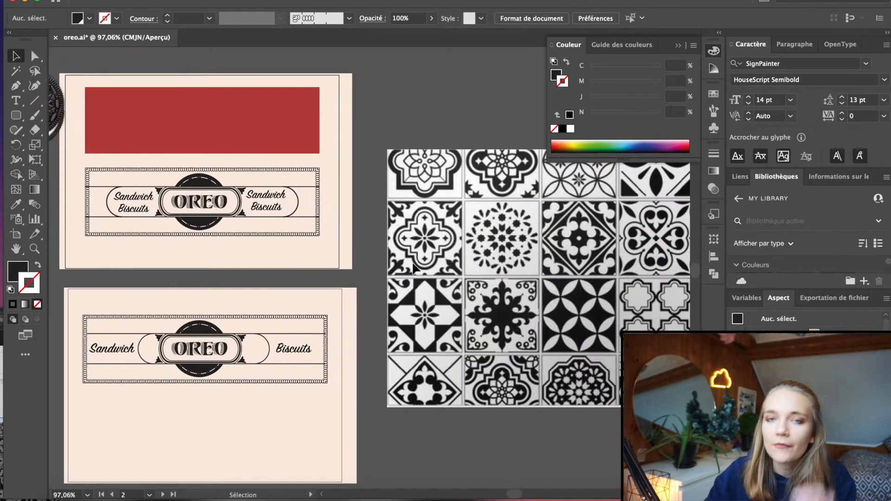
pyautogui.hscroll(7, 412, 265)
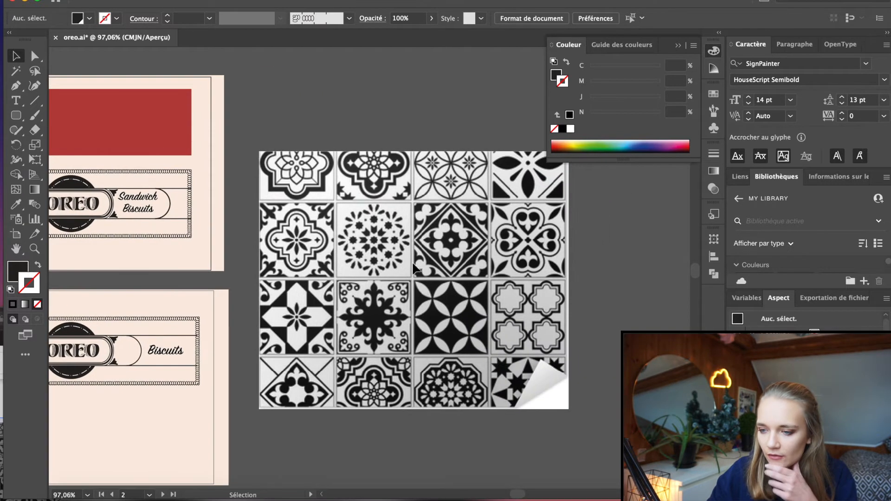
pyautogui.hscroll(3, 527, 215)
pyautogui.scroll(6, 511, 185)
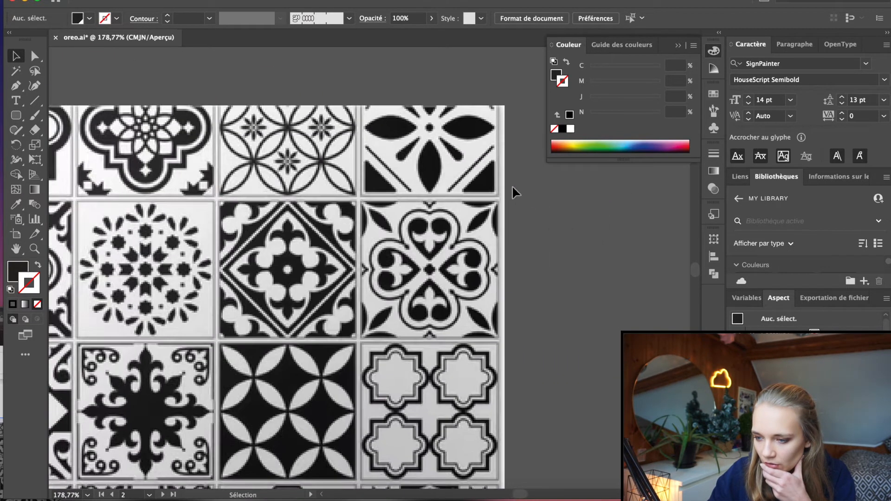
pyautogui.scroll(-1, 521, 209)
pyautogui.click(462, 204)
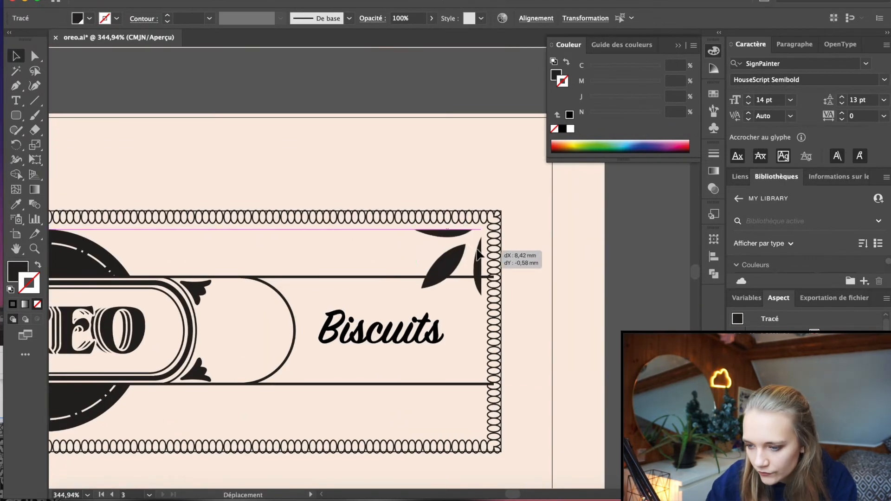
# Place copies of the traced leaf motif, mirrored as needed, in the four inner corners of both label frames
pyautogui.hotkey('ctrl', 'v')
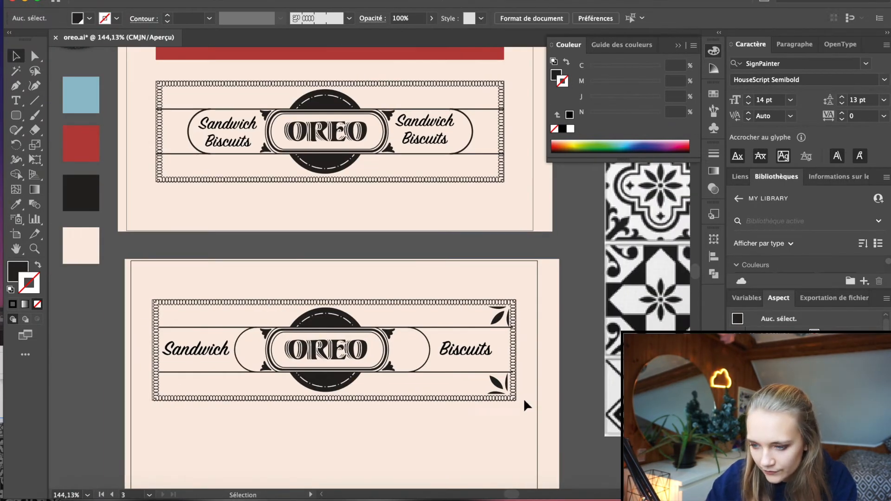
pyautogui.hotkey('ctrl', 'v')
pyautogui.moveTo(388, 256); pyautogui.dragTo(312, 318)
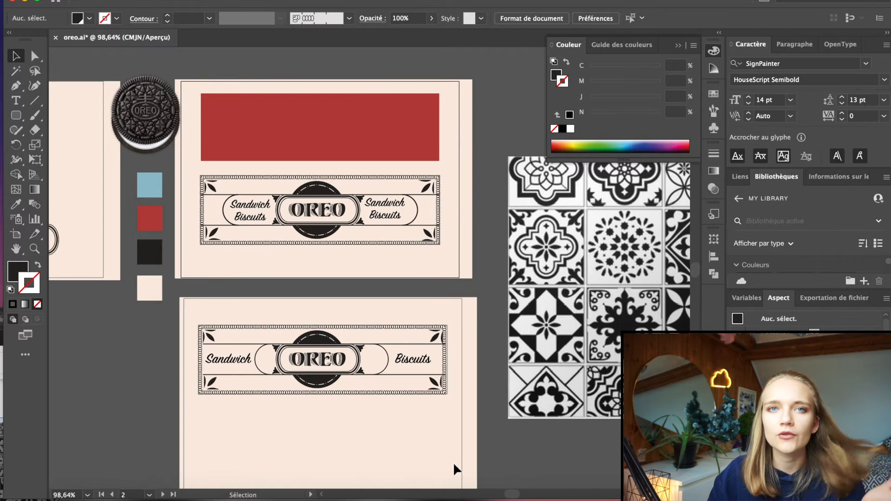
# Draw a small upright outlined badge modelled on the blue pack's nutrition mark and place it near the lower label's lower-left leaf motif
pyautogui.scroll(5, 324, 352)
pyautogui.hscroll(-6, 325, 353)
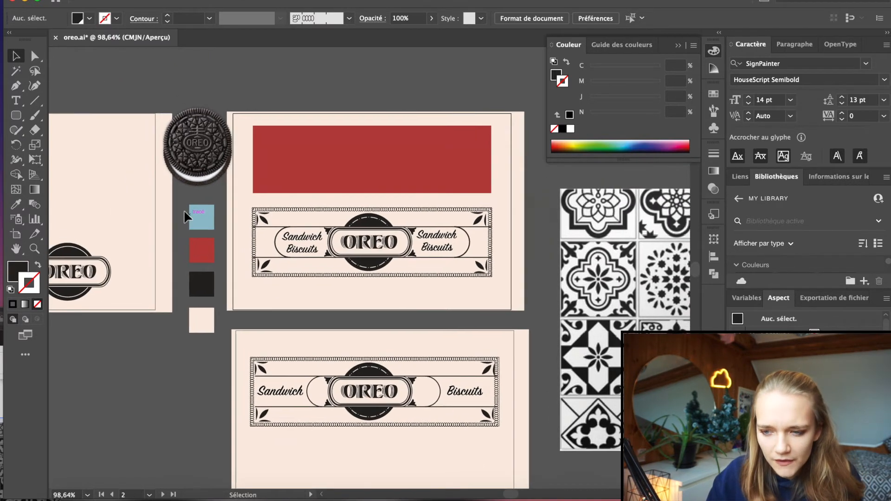
pyautogui.scroll(3, 186, 217)
pyautogui.hscroll(-3, 186, 217)
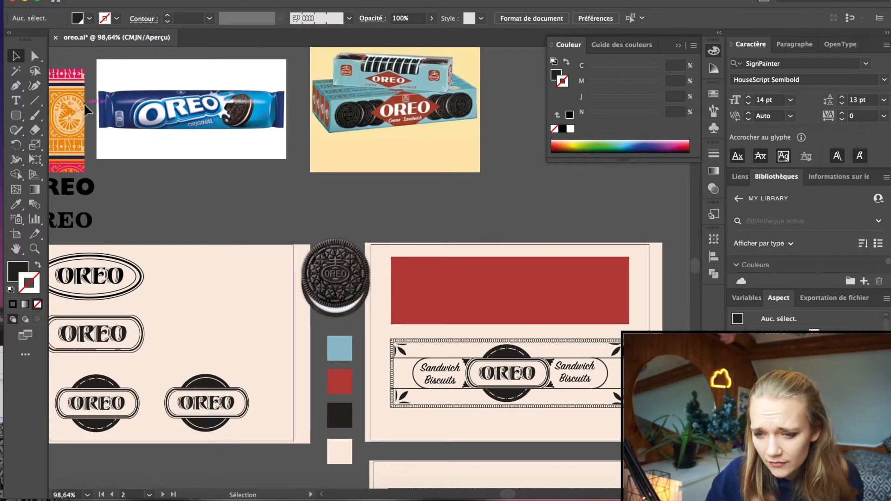
pyautogui.keyDown('alt'); pyautogui.scroll(5, 86, 110); pyautogui.keyUp('alt')
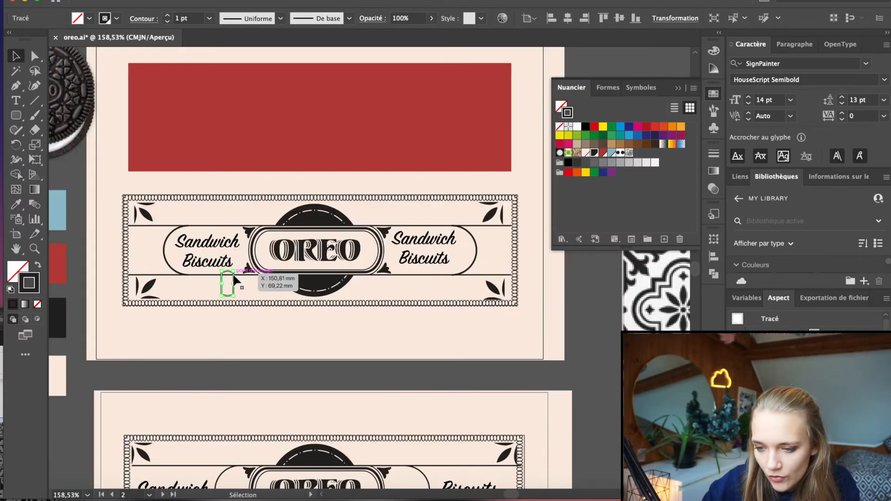
pyautogui.moveTo(237, 278); pyautogui.dragTo(189, 431)
pyautogui.keyDown('alt'); pyautogui.scroll(-2, 186, 285); pyautogui.keyUp('alt')
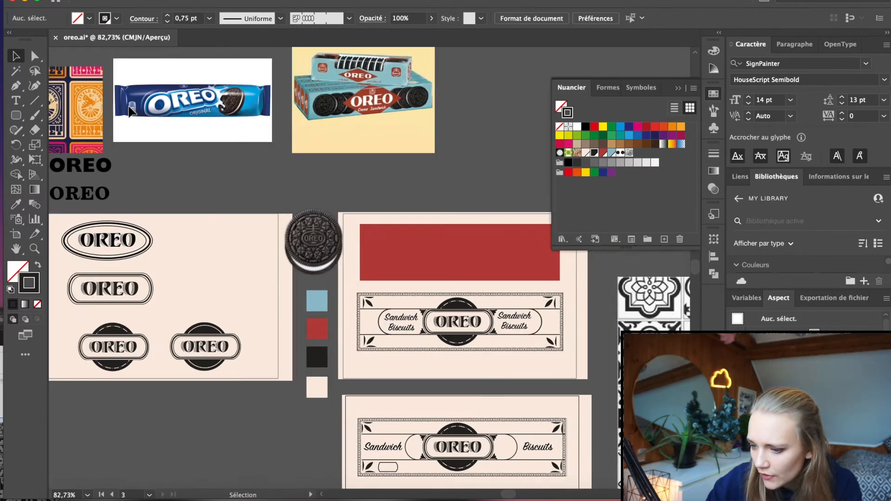
# Turn the nutrition badge horizontal, fill it black and add the text "100g 500Kcal" inside it
pyautogui.scroll(-4, 131, 113)
pyautogui.hscroll(3, 131, 113)
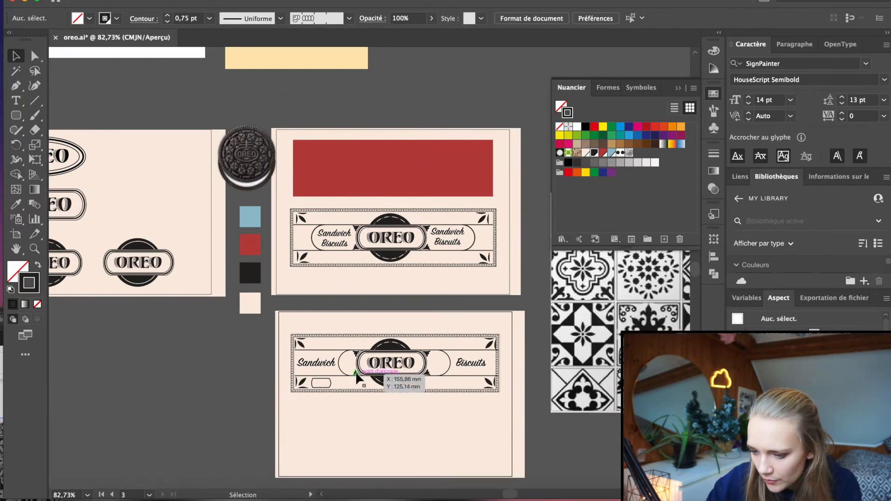
pyautogui.scroll(3, 320, 373)
pyautogui.scroll(5, 320, 373)
pyautogui.click(331, 391)
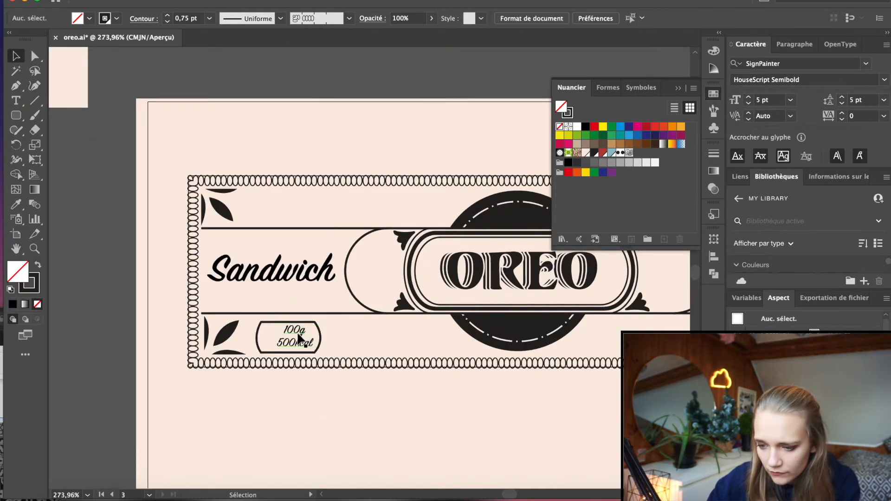
pyautogui.moveTo(299, 334); pyautogui.dragTo(293, 339)
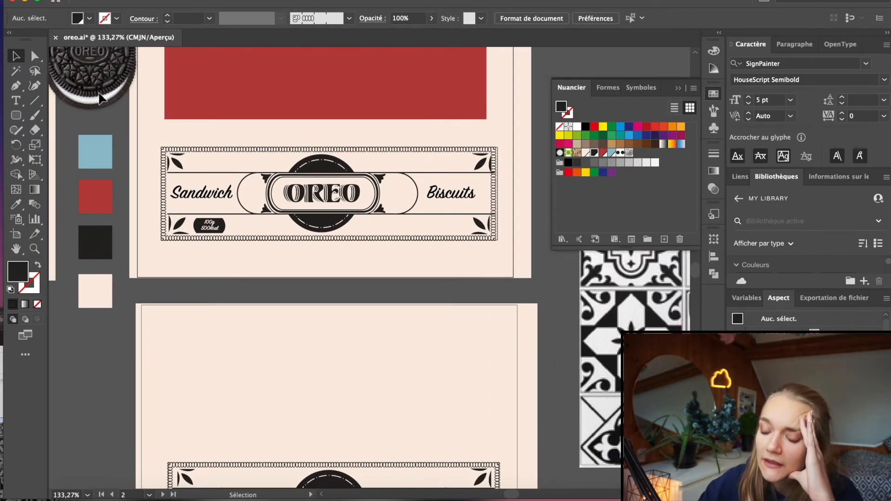
pyautogui.scroll(-2, 99, 98)
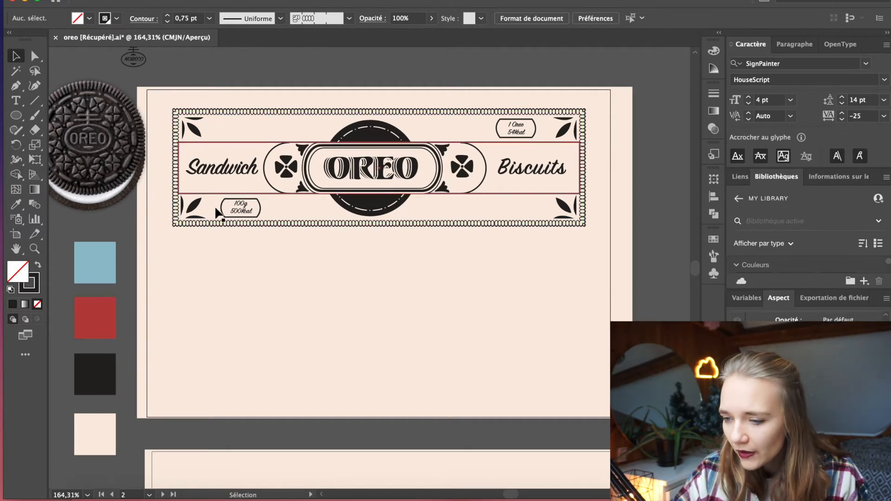
# Draw a vertical 0.75 pt line beside the upper-left leaf motif, from the border to the horizontal line, and bow it toward the motif
pyautogui.press('\\')
pyautogui.scroll(3, 216, 116)
pyautogui.scroll(1, 216, 115)
pyautogui.hscroll(-2, 216, 115)
pyautogui.moveTo(229, 124); pyautogui.dragTo(229, 168)
pyautogui.press('v')
pyautogui.scroll(-1, 285, 70)
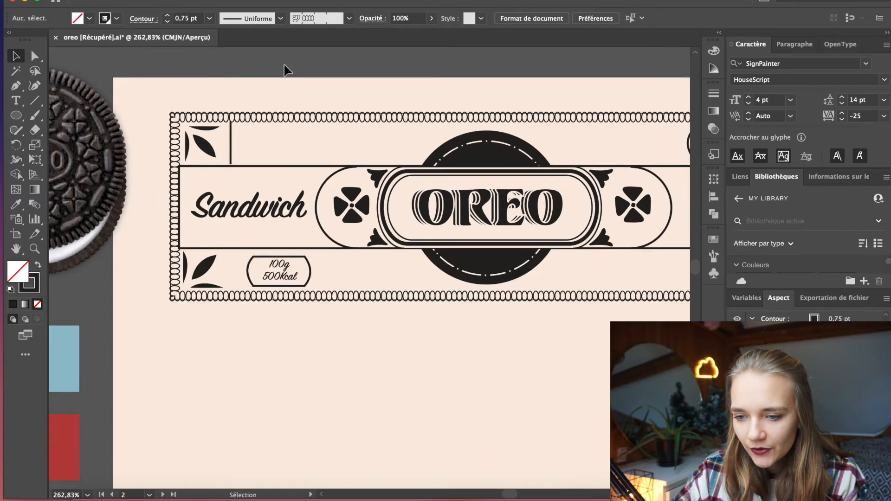
pyautogui.scroll(5, 232, 141)
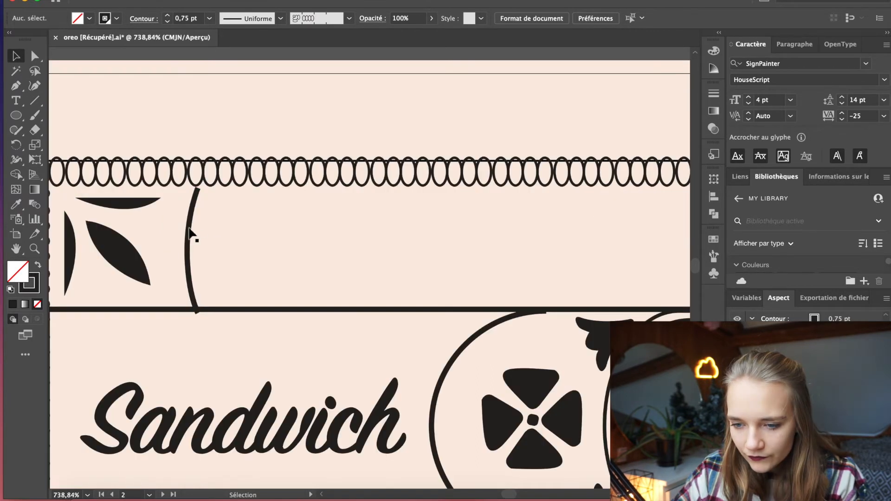
# Fill the label's upper and lower bands black and recolour the leaf motifs, curved lines and medallion outlines in them cream
pyautogui.scroll(-8, 190, 231)
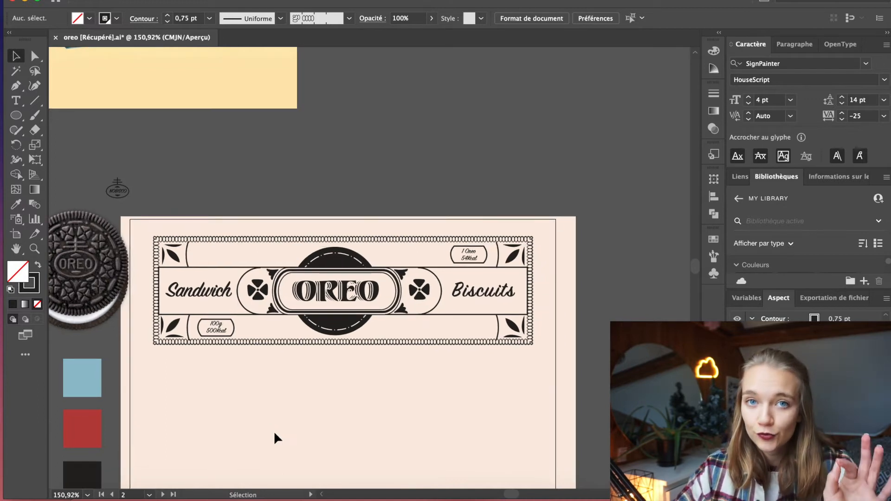
pyautogui.scroll(1, 277, 424)
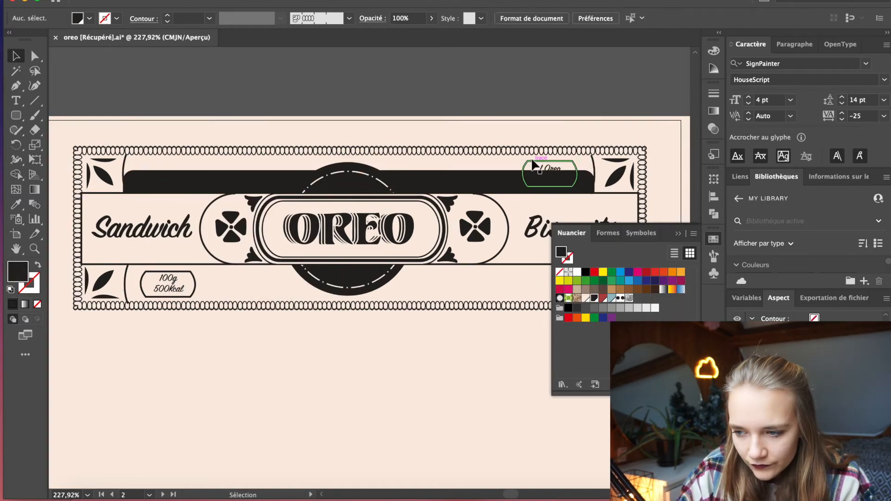
pyautogui.click(389, 181)
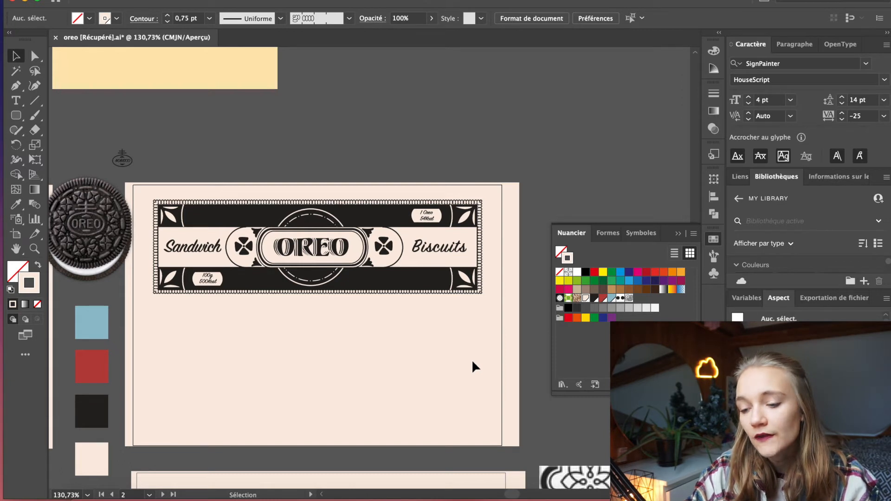
pyautogui.scroll(-2, 338, 396)
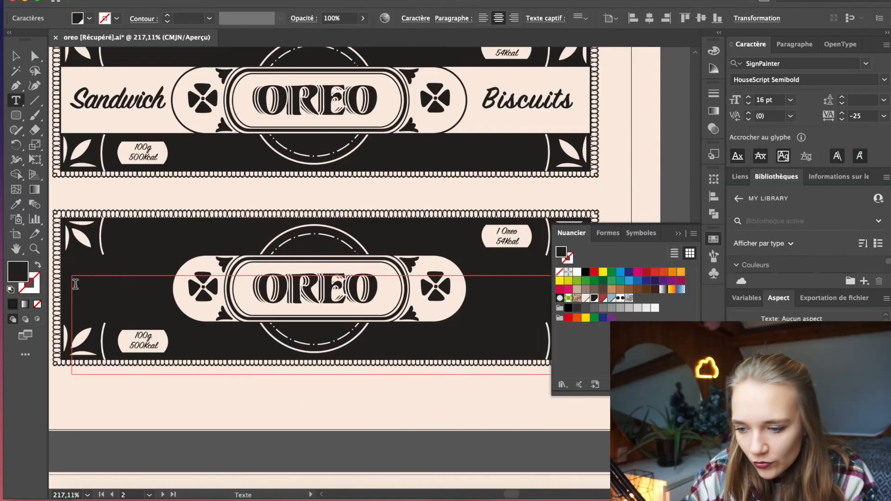
# Make the lower label copy fully black with cream Sandwich Biscuits lettering, and colour the upper label's leaf motifs and curved lines black
pyautogui.moveTo(75, 283); pyautogui.dragTo(615, 289)
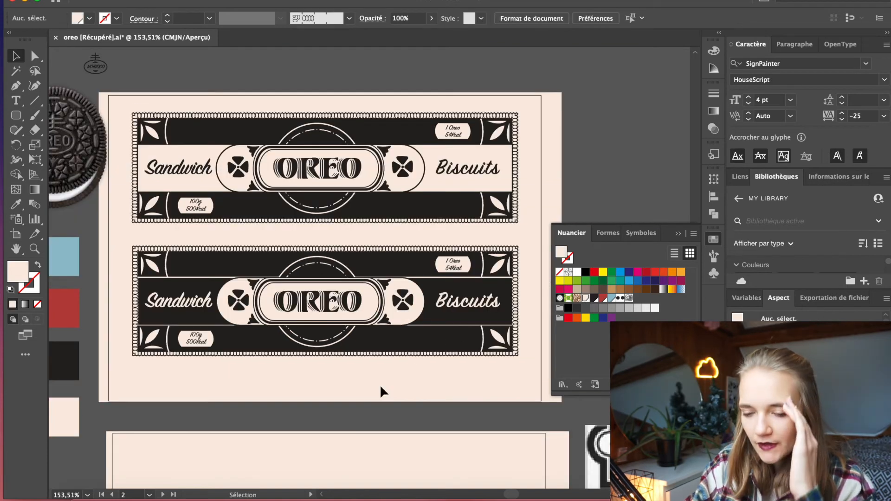
pyautogui.press('super+z')
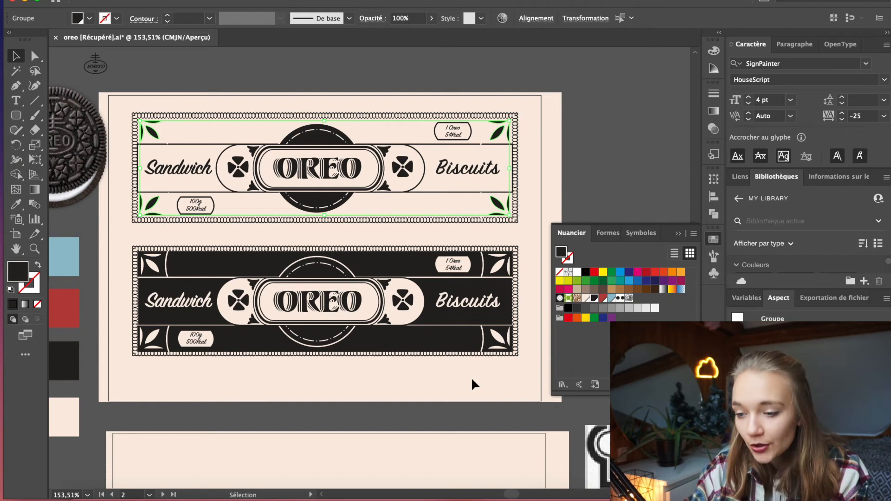
pyautogui.click(169, 126)
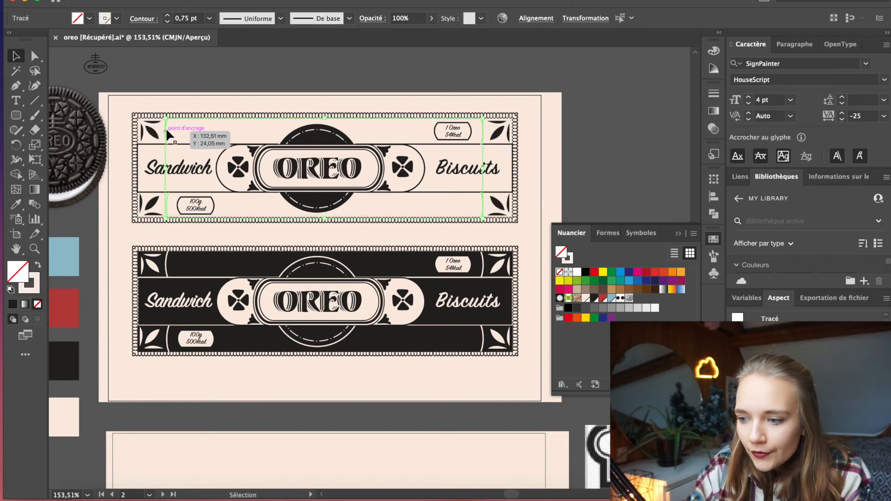
pyautogui.click(191, 90)
pyautogui.scroll(-2, 191, 92)
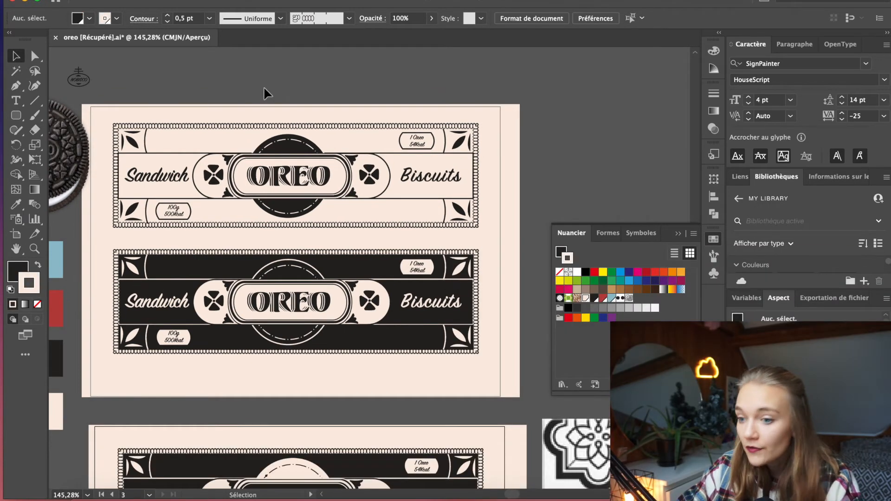
# Place a black-banded label on the artboard below and add a new artboard with a square frame in the looped pattern brush
pyautogui.scroll(-2, 267, 93)
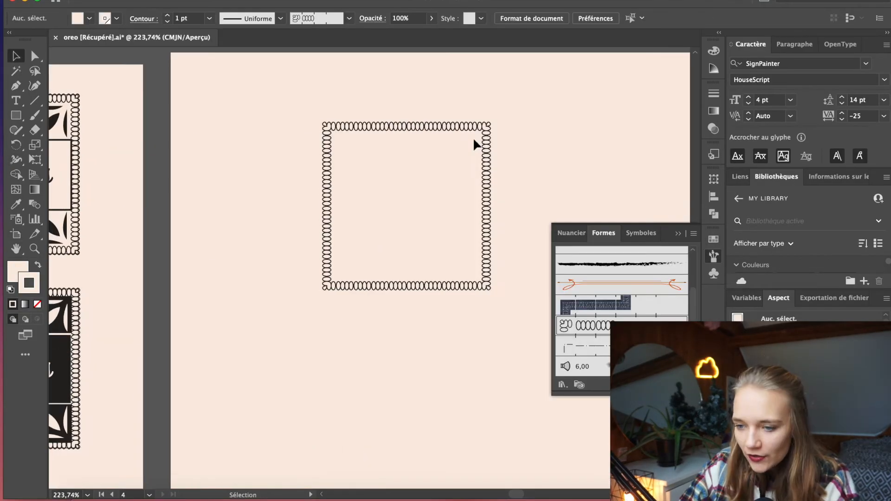
pyautogui.scroll(-2, 439, 280)
pyautogui.hscroll(-3, 439, 279)
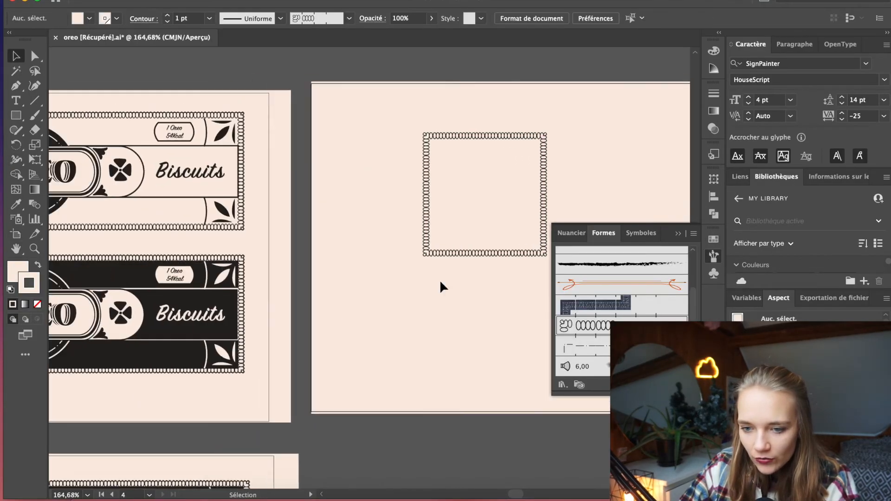
pyautogui.hscroll(-5, 440, 283)
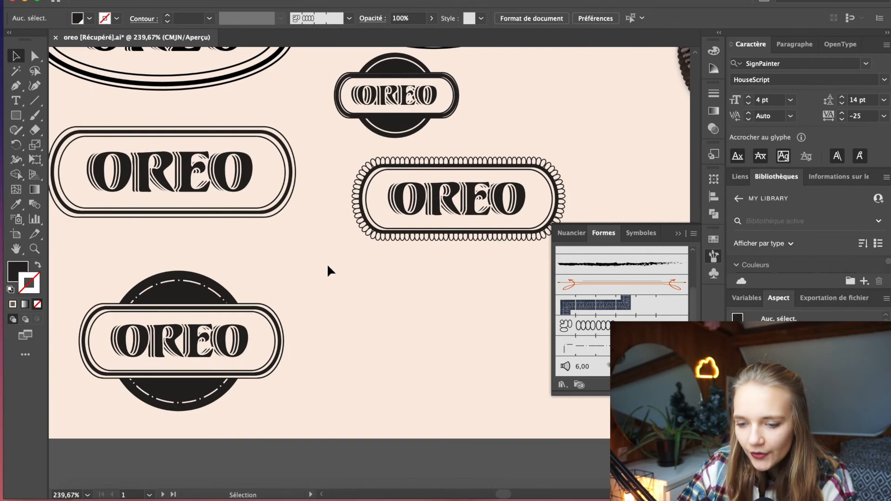
# Create a pattern brush from a cream line broken by two small round dots
pyautogui.scroll(-2, 328, 268)
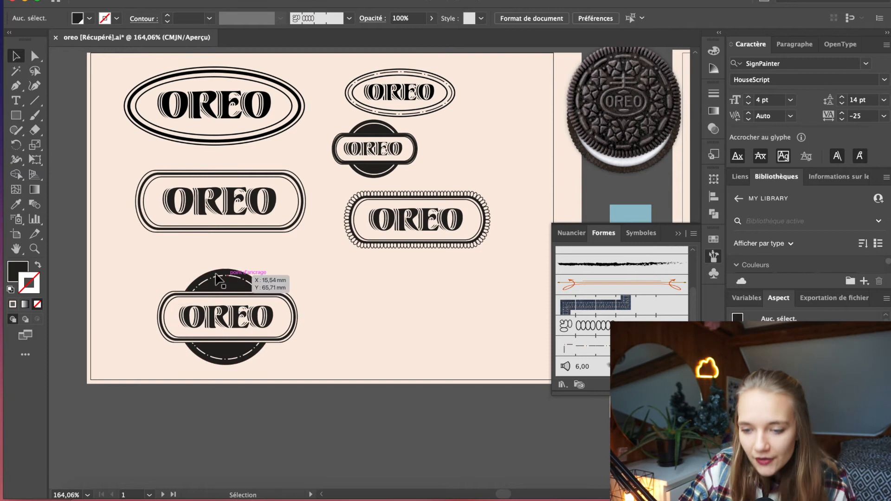
pyautogui.scroll(3, 216, 277)
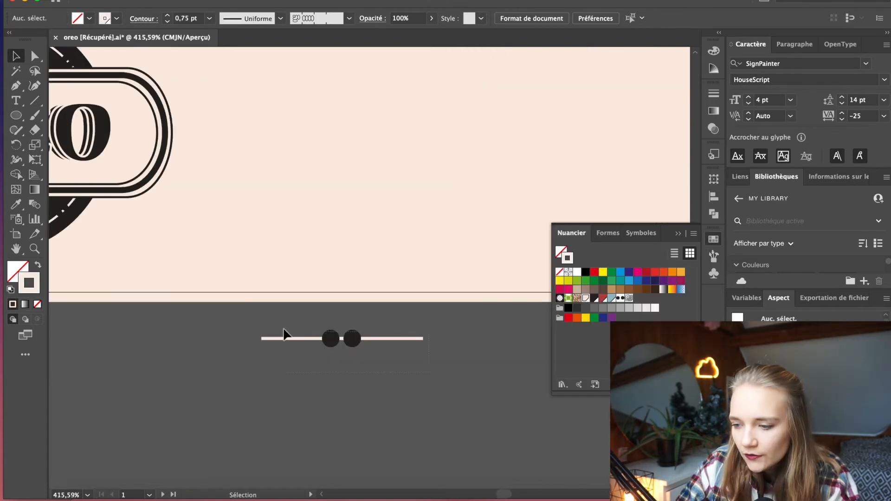
pyautogui.click(284, 333)
pyautogui.click(605, 232)
pyautogui.moveTo(358, 338); pyautogui.dragTo(584, 338)
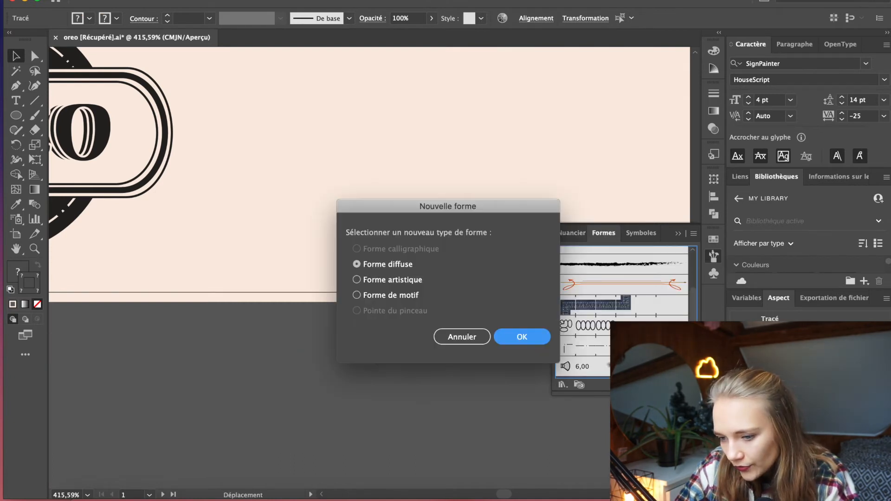
pyautogui.click(361, 297)
pyautogui.click(521, 337)
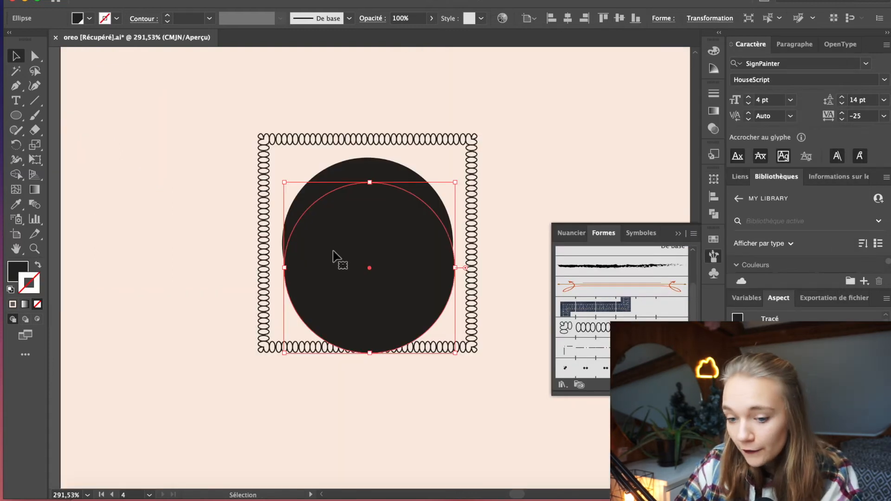
# Build a black cookie disc in a square frame with a dash-and-dot inner ring and a ribbed rim of narrow ovals
pyautogui.doubleClick(605, 366)
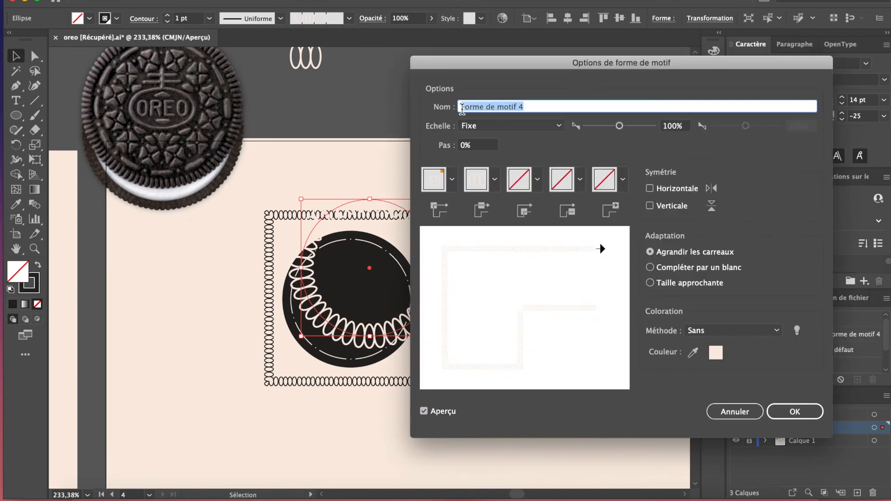
pyautogui.click(603, 125)
pyautogui.moveTo(603, 125); pyautogui.dragTo(598, 125)
pyautogui.click(794, 411)
pyautogui.click(567, 295)
pyautogui.moveTo(391, 201); pyautogui.dragTo(373, 234)
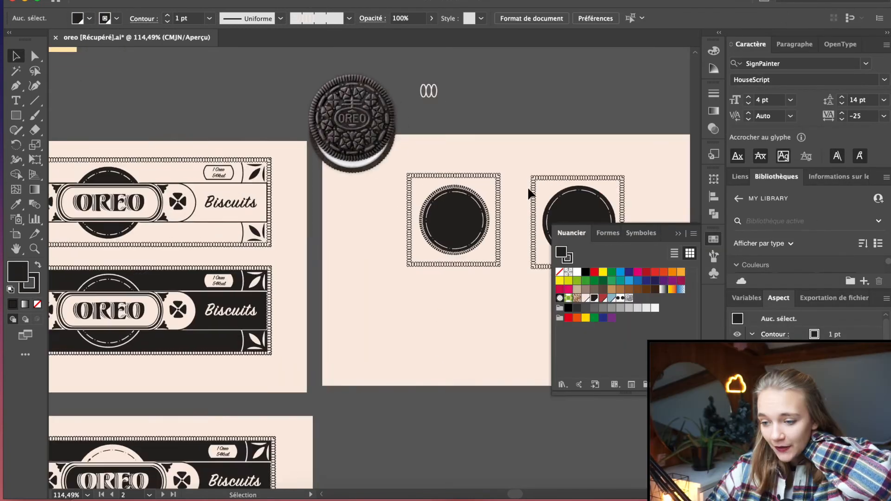
# Apply the ribbed cookie rim to the discs behind the OREO badges on the outlined and fully black labels
pyautogui.scroll(5, 528, 188)
pyautogui.scroll(-4, 446, 184)
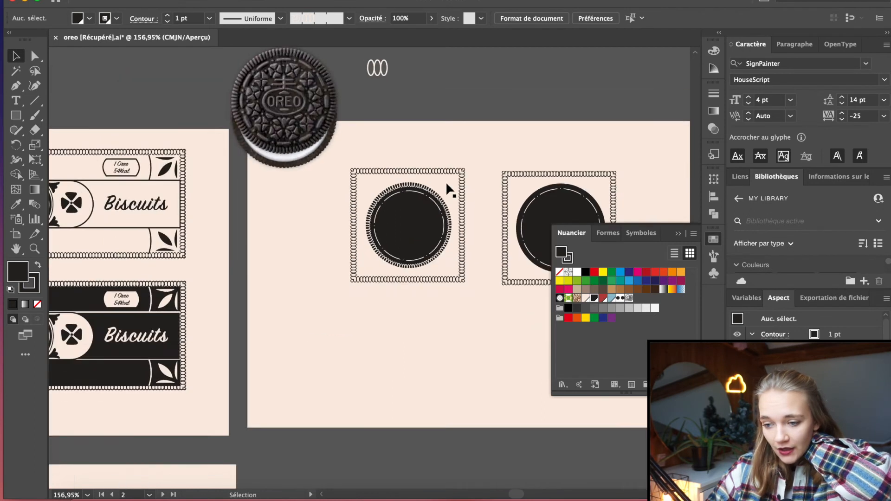
pyautogui.scroll(-3, 446, 183)
pyautogui.hscroll(-2, 128, 139)
pyautogui.scroll(4, 169, 197)
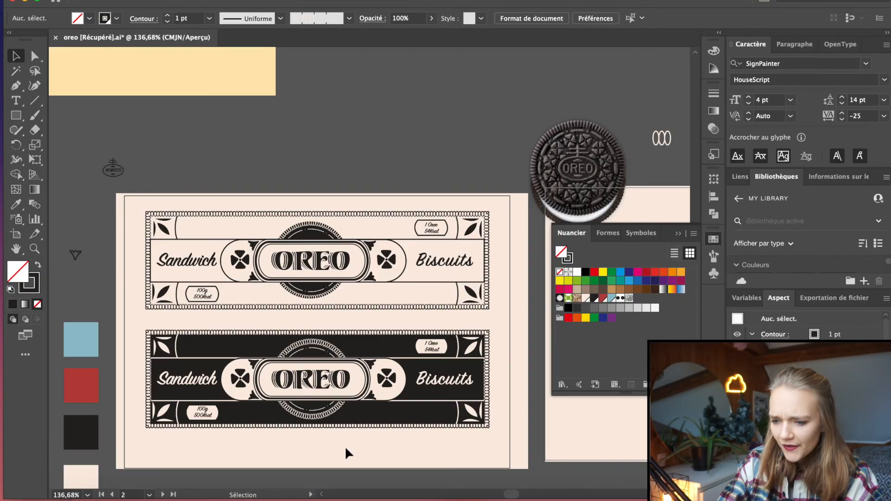
pyautogui.hscroll(5, 344, 446)
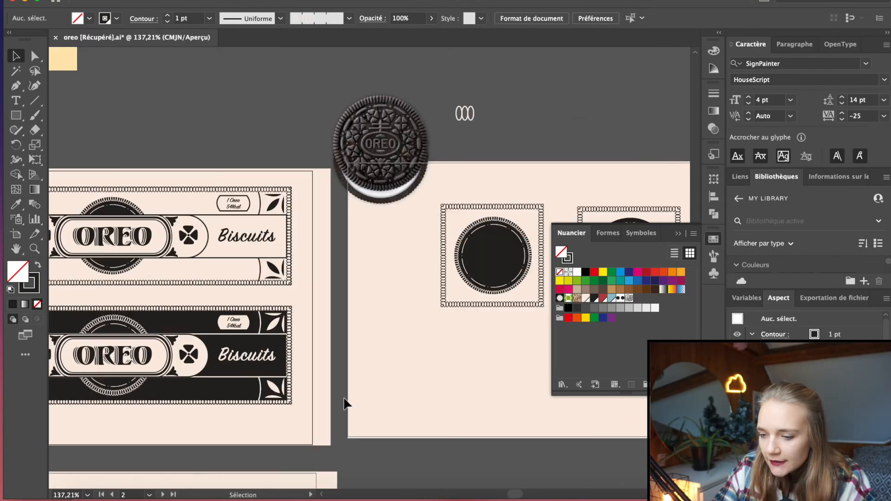
# Overlay the cookie photo on the framed disc and trace its OREO oval emblem, double cross, one clover and small leaf shapes in cream
pyautogui.hscroll(2, 486, 366)
pyautogui.hscroll(1, 486, 366)
pyautogui.scroll(5, 485, 304)
pyautogui.scroll(2, 483, 302)
pyautogui.scroll(1, 421, 225)
pyautogui.scroll(1, 422, 229)
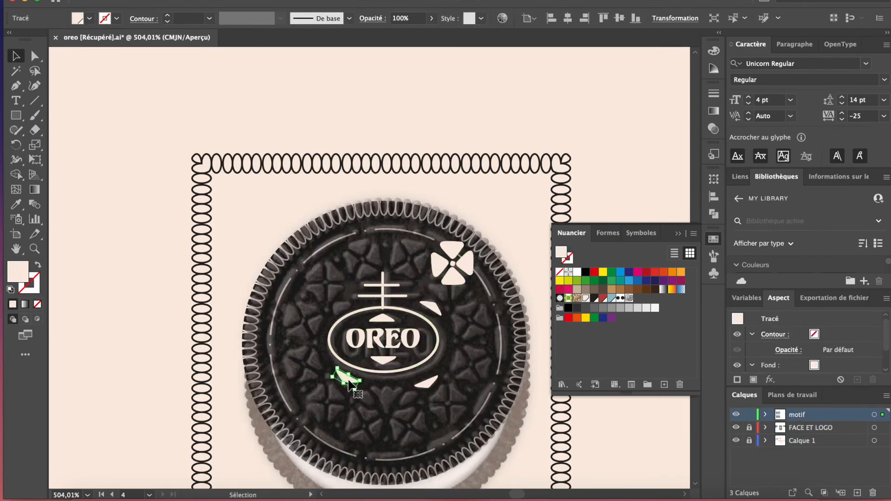
# Place copies of the cream clover around the disc, following the pattern of the cookie photo
pyautogui.press('super+shift+a')
pyautogui.moveTo(459, 278)
pyautogui.mouseDown()
pyautogui.moveTo(418, 273)
pyautogui.moveTo(449, 281)
pyautogui.mouseUp()
pyautogui.moveTo(449, 281); pyautogui.dragTo(478, 400)
pyautogui.moveTo(447, 402); pyautogui.dragTo(364, 425)
pyautogui.moveTo(364, 425); pyautogui.dragTo(324, 406)
pyautogui.moveTo(323, 405); pyautogui.dragTo(305, 363)
pyautogui.moveTo(305, 364); pyautogui.dragTo(359, 259)
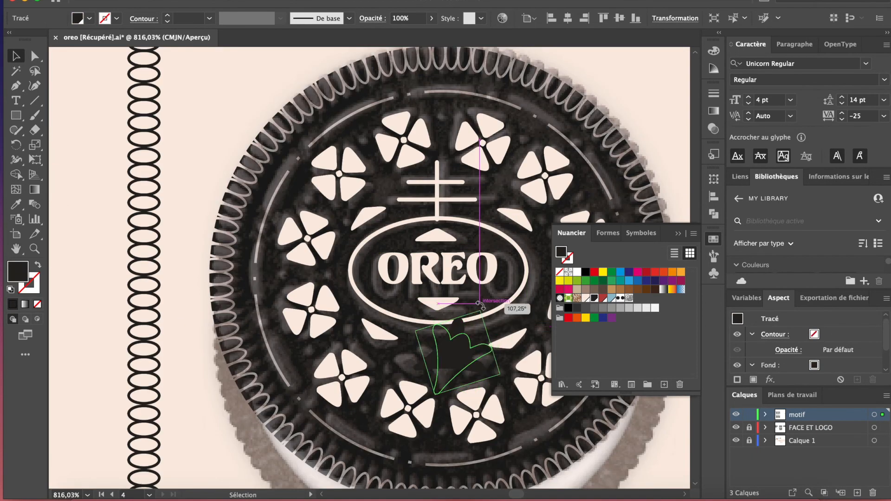
# Copy the label's corner ornament onto the cookie below the OREO emblem, recolour it cream and fine-tune the surrounding shapes
pyautogui.moveTo(480, 305); pyautogui.dragTo(453, 366)
pyautogui.click(585, 298)
pyautogui.moveTo(410, 313); pyautogui.dragTo(399, 333)
pyautogui.click(419, 357)
pyautogui.click(374, 224)
pyautogui.keyDown('shift'); pyautogui.click(373, 293); pyautogui.keyUp('shift')
pyautogui.moveTo(372, 290); pyautogui.dragTo(366, 290)
pyautogui.click(367, 187)
pyautogui.scroll(3, 367, 195)
pyautogui.moveTo(369, 191); pyautogui.dragTo(367, 196)
pyautogui.scroll(-10, 367, 196)
# Unlock the FACE ET LOGO layer and move the cookie photo off the framed disc
pyautogui.click(748, 427)
pyautogui.click(410, 148)
pyautogui.moveTo(410, 148); pyautogui.dragTo(226, 124)
# Convert the cookie's clovers, leaf shapes, triangles and lower ornament from solid cream fills to thin cream outlines
pyautogui.scroll(8, 374, 146)
pyautogui.click(326, 209)
pyautogui.click(38, 265)
pyautogui.click(384, 204)
pyautogui.keyDown('shift'); pyautogui.click(422, 227); pyautogui.keyUp('shift')
pyautogui.click(358, 356)
pyautogui.click(354, 272)
pyautogui.keyDown('shift'); pyautogui.click(355, 316); pyautogui.keyUp('shift')
pyautogui.click(37, 264)
pyautogui.click(309, 261)
pyautogui.keyDown('shift'); pyautogui.click(315, 333); pyautogui.keyUp('shift')
pyautogui.click(38, 264)
pyautogui.click(402, 261)
# Adjust the stroke weight of the cookie emblem's double cross and oval
pyautogui.click(449, 221)
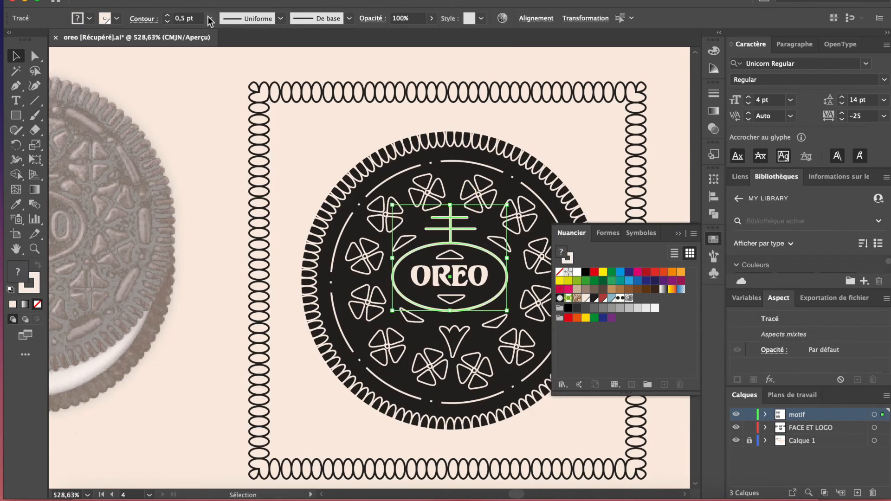
pyautogui.click(209, 19)
pyautogui.scroll(-3, 200, 341)
pyautogui.hscroll(2, 203, 345)
# Reposition the outlined clovers and leaf shapes so they sit evenly around the OREO emblem
pyautogui.click(412, 288)
pyautogui.scroll(5, 378, 320)
pyautogui.moveTo(435, 255); pyautogui.dragTo(411, 285)
pyautogui.moveTo(433, 275); pyautogui.dragTo(332, 284)
pyautogui.moveTo(348, 264); pyautogui.dragTo(337, 279)
pyautogui.scroll(-6, 433, 218)
pyautogui.click(536, 160)
pyautogui.scroll(6, 426, 330)
pyautogui.moveTo(375, 196); pyautogui.dragTo(373, 201)
pyautogui.moveTo(431, 199); pyautogui.dragTo(435, 199)
pyautogui.moveTo(485, 160); pyautogui.dragTo(489, 158)
pyautogui.scroll(-3, 427, 292)
pyautogui.scroll(3, 402, 370)
pyautogui.click(493, 204)
# Duplicate the framed cookie illustration directly below the original
pyautogui.scroll(-7, 288, 375)
pyautogui.click(288, 375)
pyautogui.moveTo(338, 209); pyautogui.dragTo(337, 376)
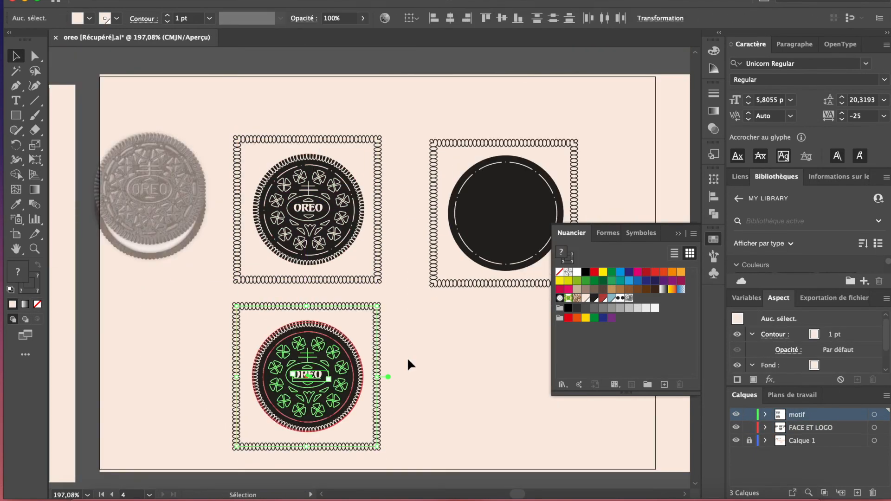
pyautogui.click(407, 357)
pyautogui.scroll(2, 308, 417)
pyautogui.press('m')
pyautogui.moveTo(217, 249); pyautogui.dragTo(392, 424)
pyautogui.click(810, 428)
pyautogui.click(595, 298)
pyautogui.click(37, 304)
pyautogui.press('Delete')
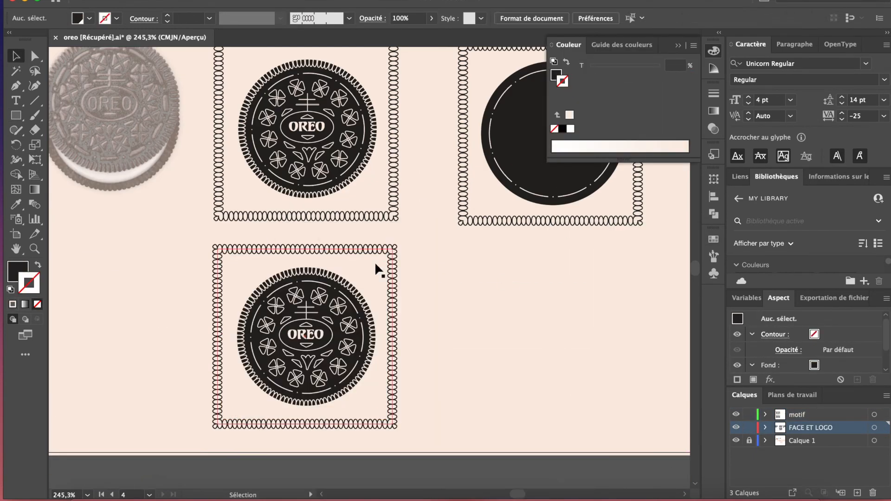
# Fill the square frame of the lower cookie badge with the dark swatch
pyautogui.click(392, 270)
pyautogui.click(595, 298)
pyautogui.click(431, 307)
# Invert the lower cookie's disc by filling it cream, with a cream ribbed rim and a black dash-and-dot ring
pyautogui.click(138, 280)
pyautogui.scroll(2, 171, 280)
pyautogui.click(288, 265)
pyautogui.click(559, 271)
pyautogui.click(586, 298)
pyautogui.click(607, 233)
pyautogui.click(596, 284)
pyautogui.click(749, 428)
pyautogui.click(571, 233)
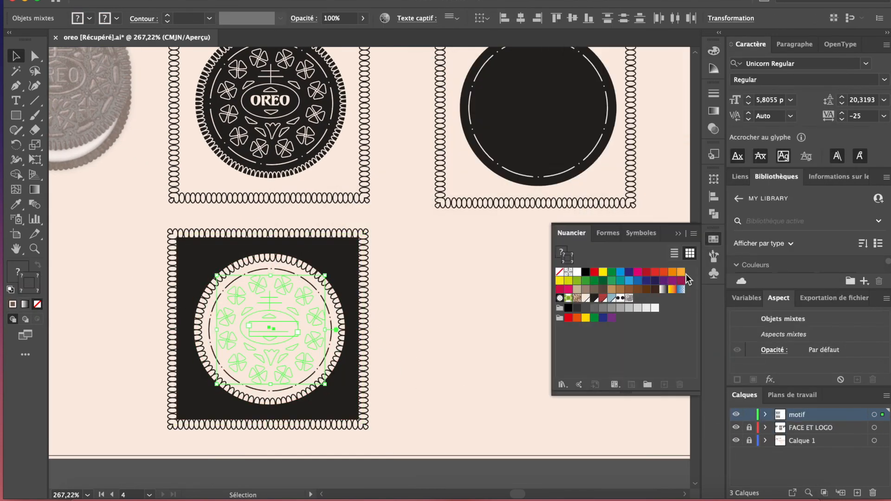
# Recolour the clovers, emblem and OREO lettering on the cream cookie with the dark swatch
pyautogui.click(594, 298)
pyautogui.click(269, 328)
pyautogui.click(713, 51)
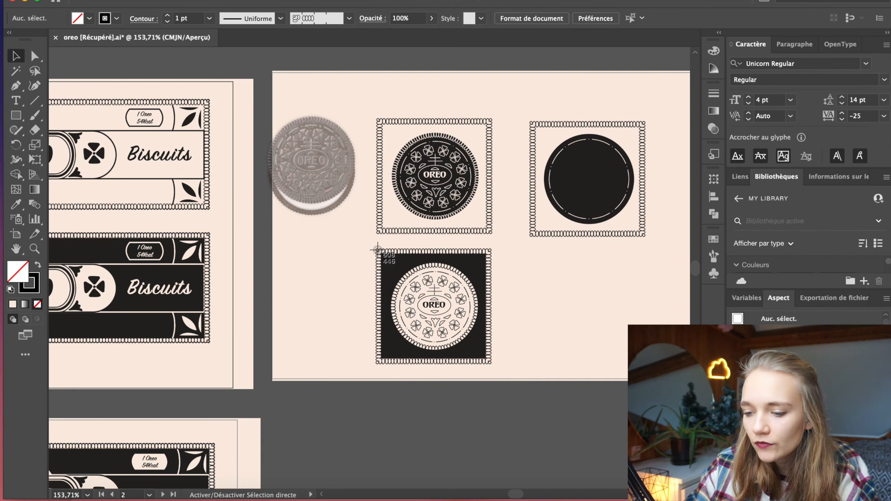
# Take a screen capture of the inverted square cookie badge
pyautogui.moveTo(377, 249); pyautogui.dragTo(493, 366)
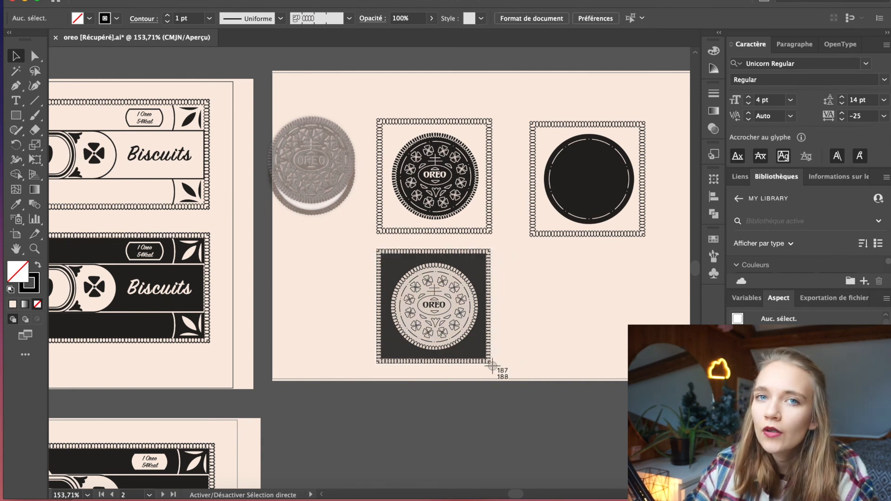
pyautogui.moveTo(492, 366); pyautogui.dragTo(491, 366)
# Edit the global dark swatch used across all labels and badges into a brick red by raising magenta and lowering black
pyautogui.scroll(-3, 490, 365)
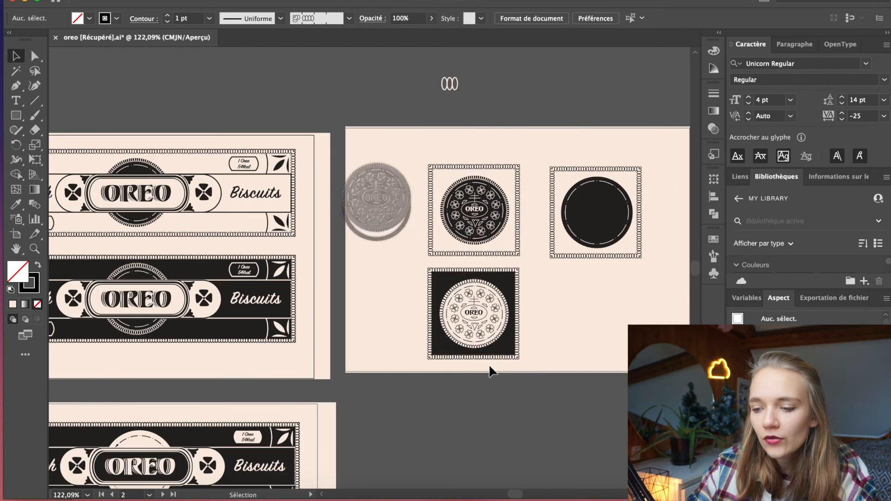
pyautogui.hscroll(-5, 490, 365)
pyautogui.click(714, 239)
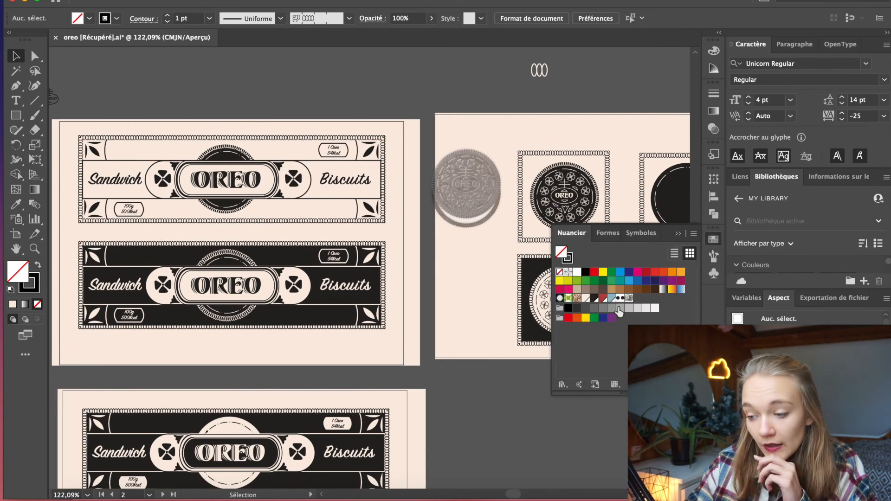
pyautogui.doubleClick(601, 302)
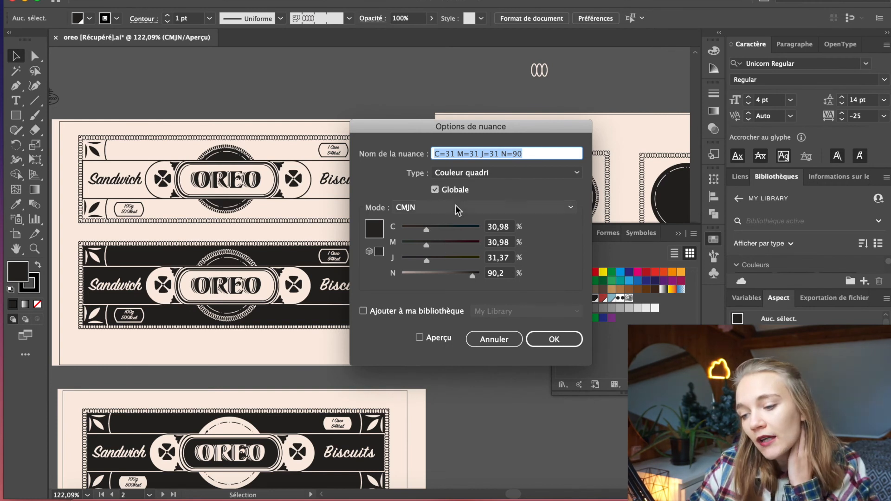
pyautogui.moveTo(525, 127); pyautogui.dragTo(485, 121)
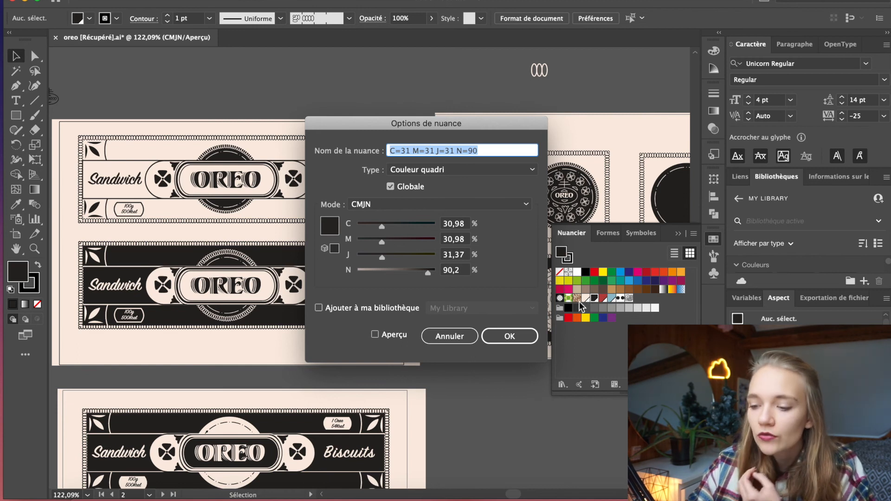
pyautogui.moveTo(382, 241); pyautogui.dragTo(407, 241)
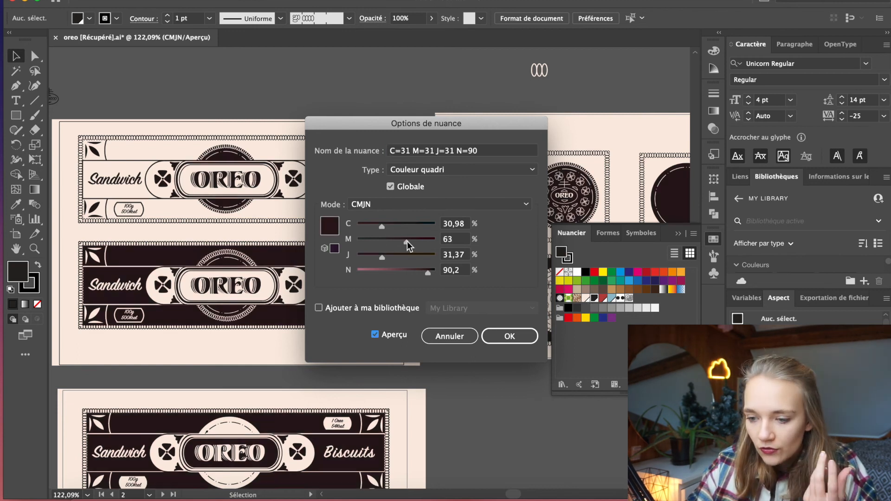
pyautogui.click(373, 270)
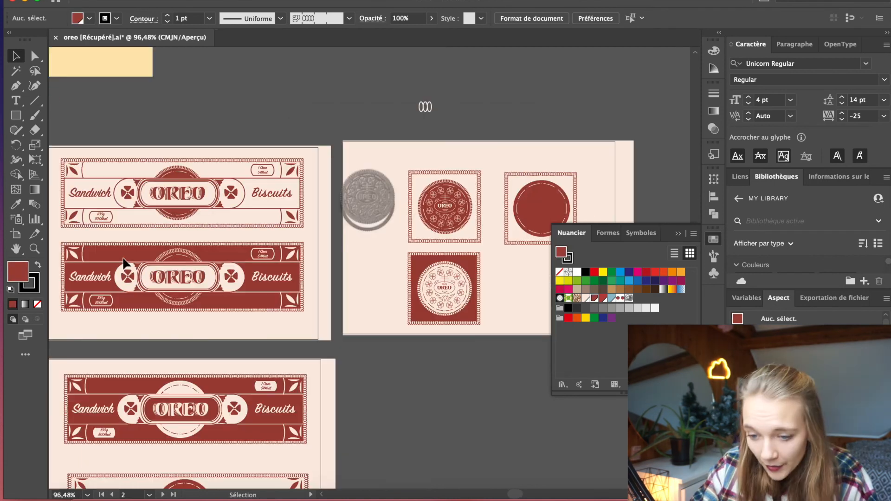
pyautogui.scroll(3, 123, 258)
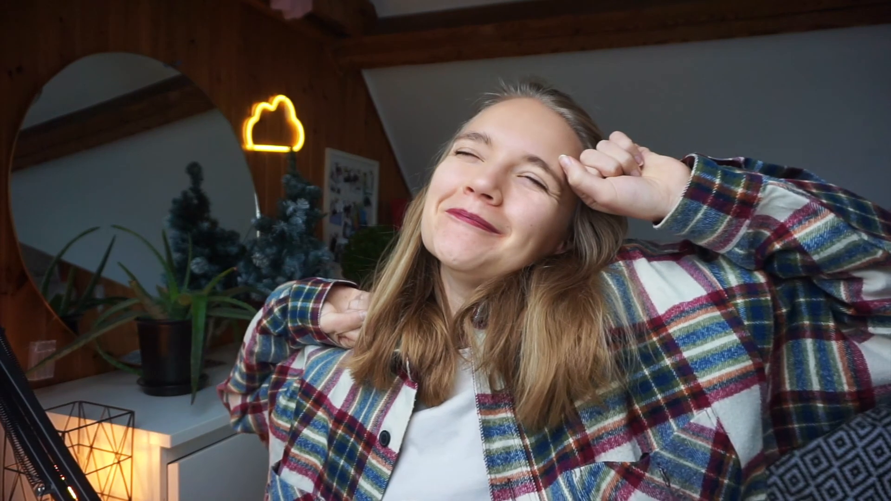